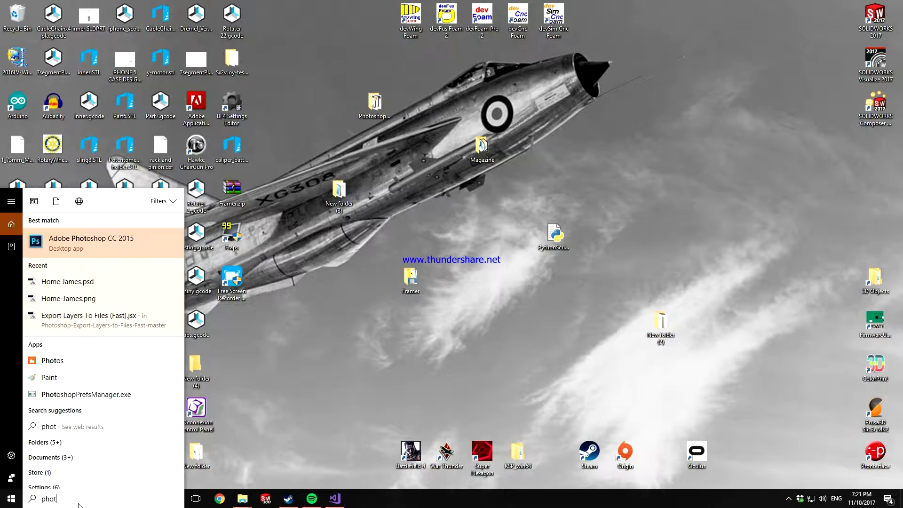
Launch Photoshop and open Frame1.jpg from the Downloads folder in it
{"action": "key", "text": "Return"}
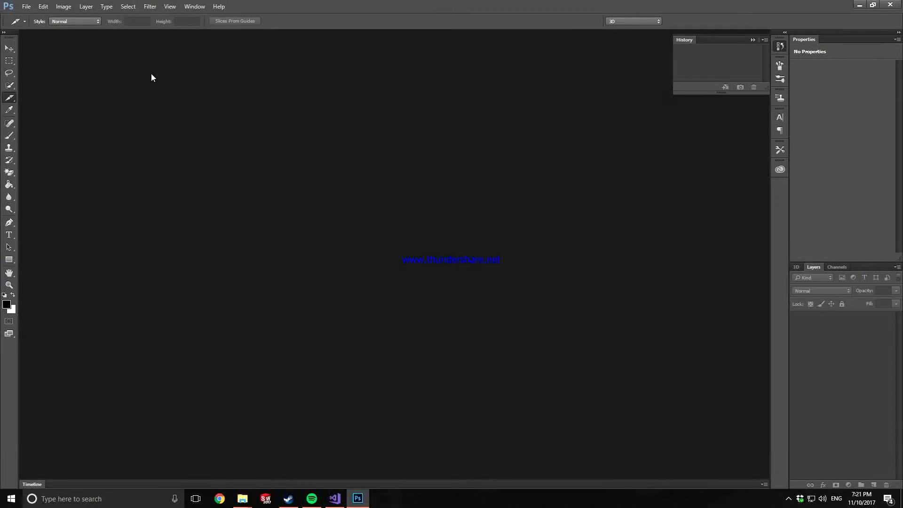
{"action": "mouse_move", "coordinate": [242, 498]}
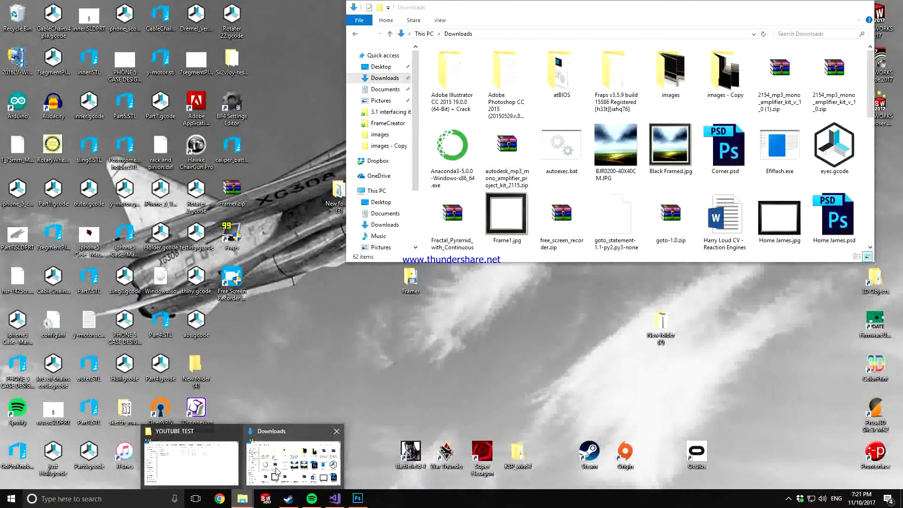
{"action": "left_click", "coordinate": [276, 469]}
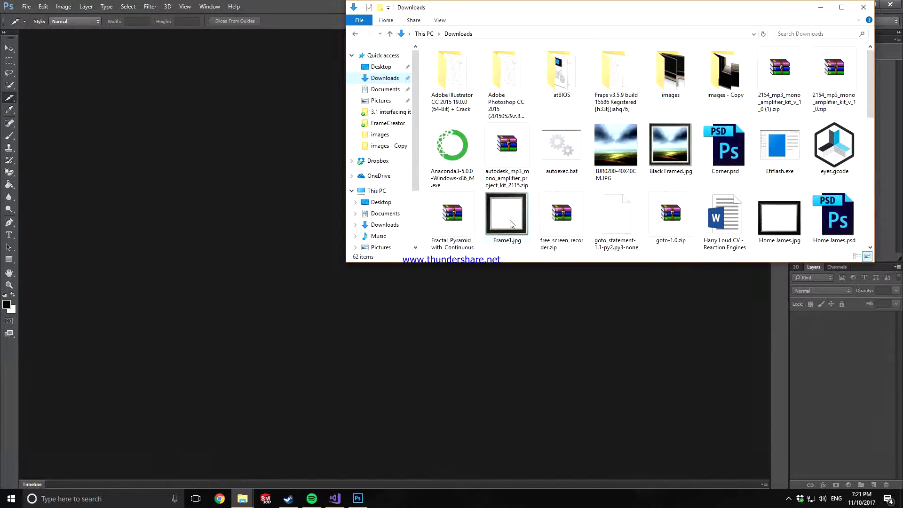
{"action": "left_click", "coordinate": [512, 224]}
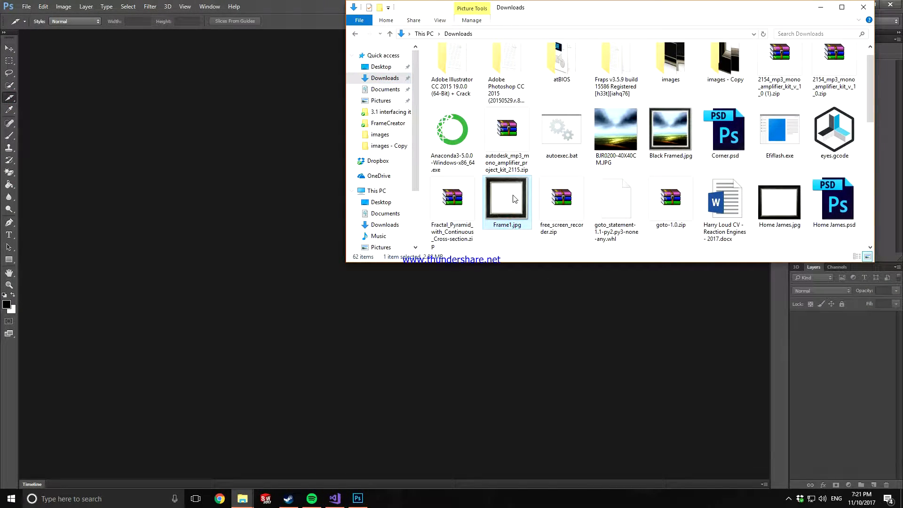
{"action": "left_click_drag", "start_coordinate": [514, 217], "coordinate": [278, 223]}
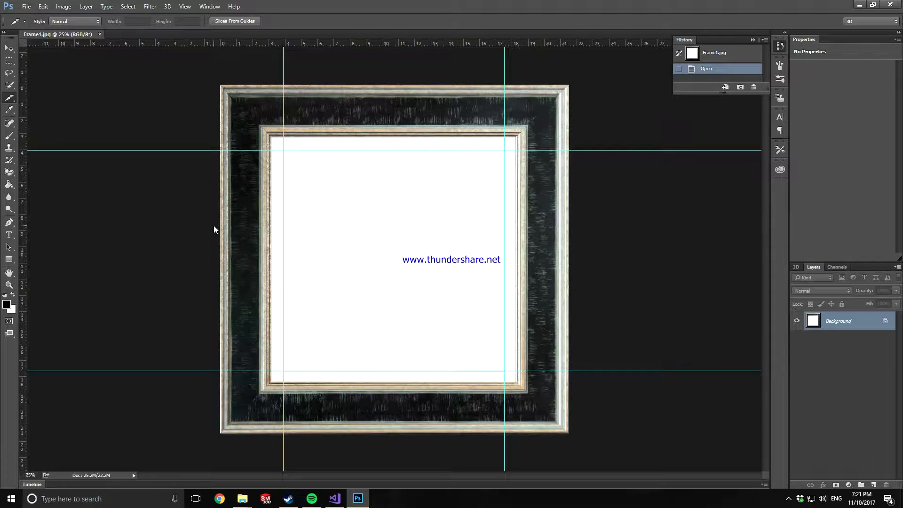
Clear all existing guides from the frame image and switch to the Rectangular Marquee tool
{"action": "left_click", "coordinate": [186, 7]}
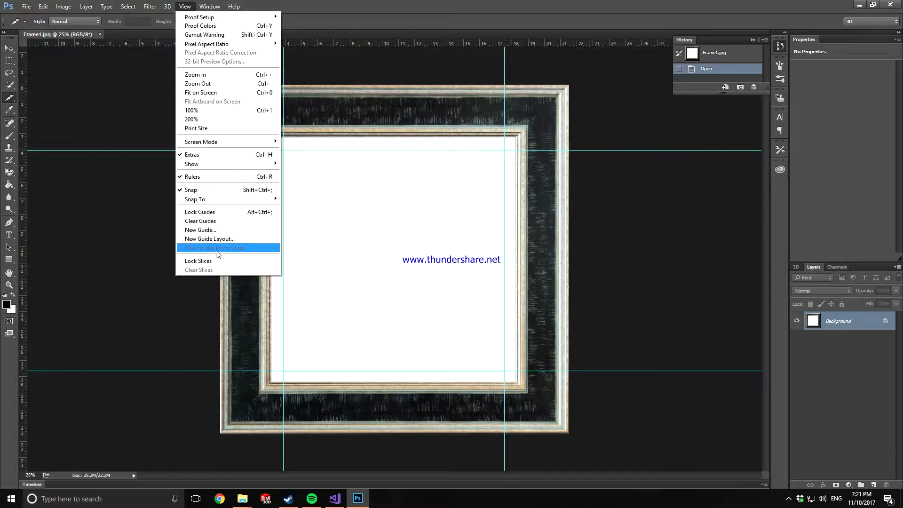
{"action": "left_click", "coordinate": [209, 220]}
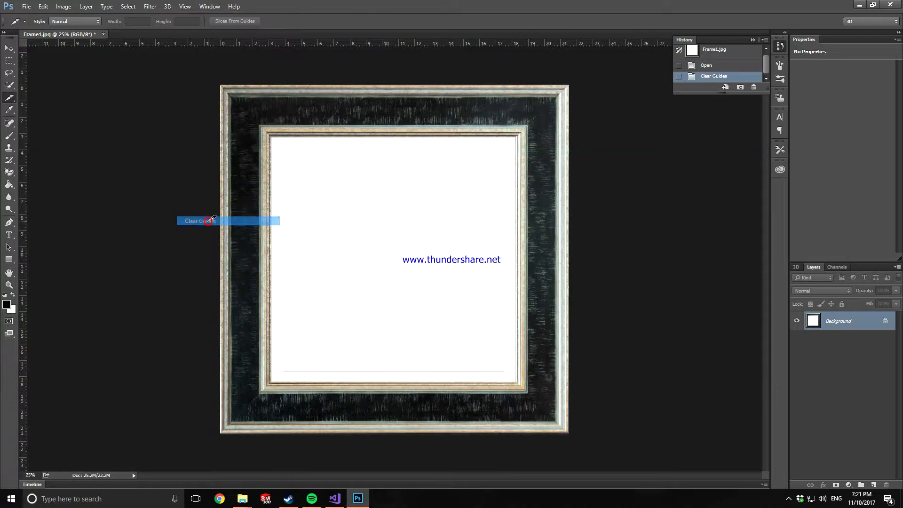
{"action": "left_click", "coordinate": [9, 61]}
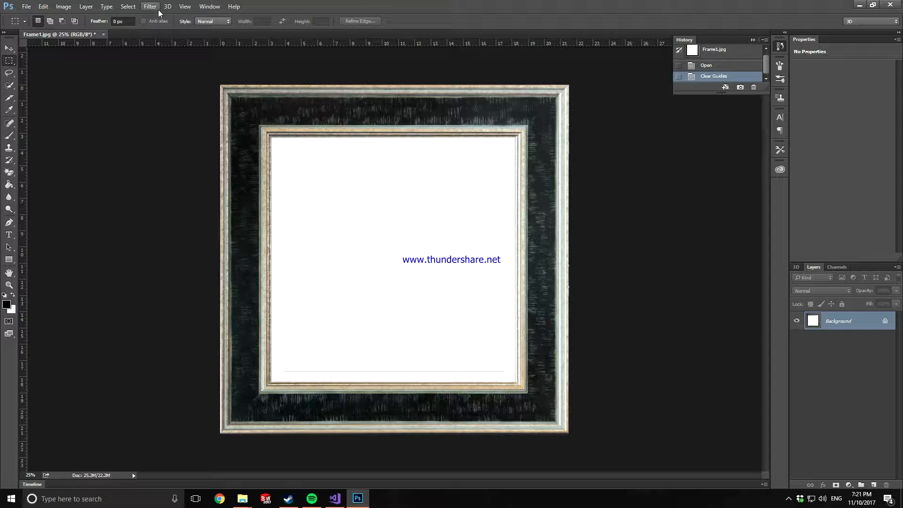
Start a new guide layout that uses margins only, with columns and rows disabled
{"action": "left_click", "coordinate": [184, 7]}
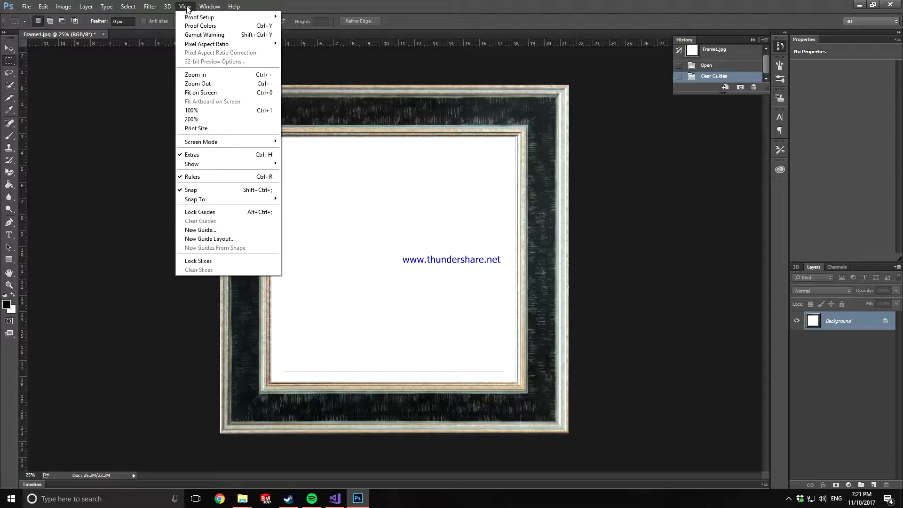
{"action": "left_click", "coordinate": [212, 240]}
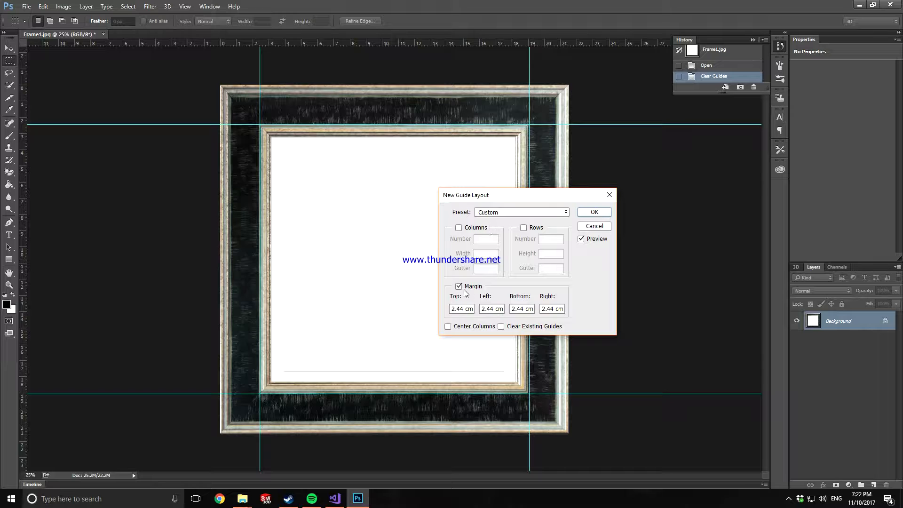
{"action": "left_click", "coordinate": [458, 228]}
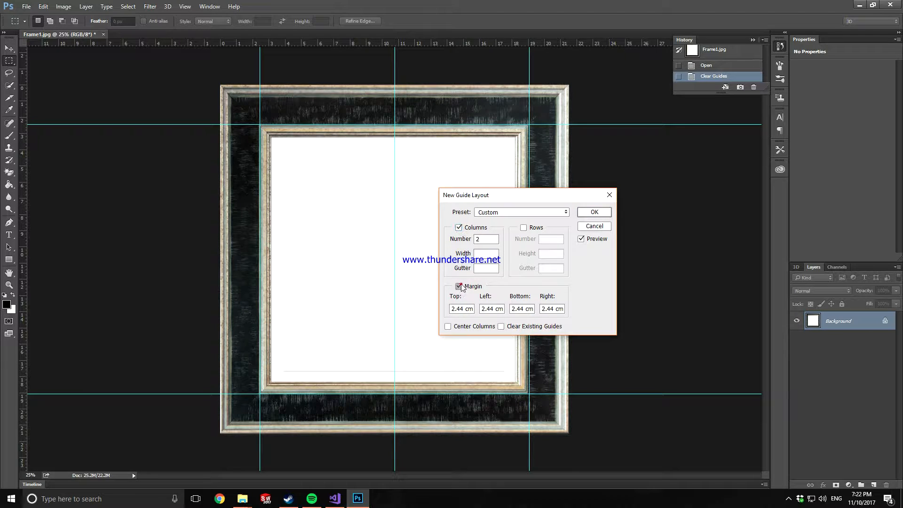
{"action": "left_click", "coordinate": [459, 286]}
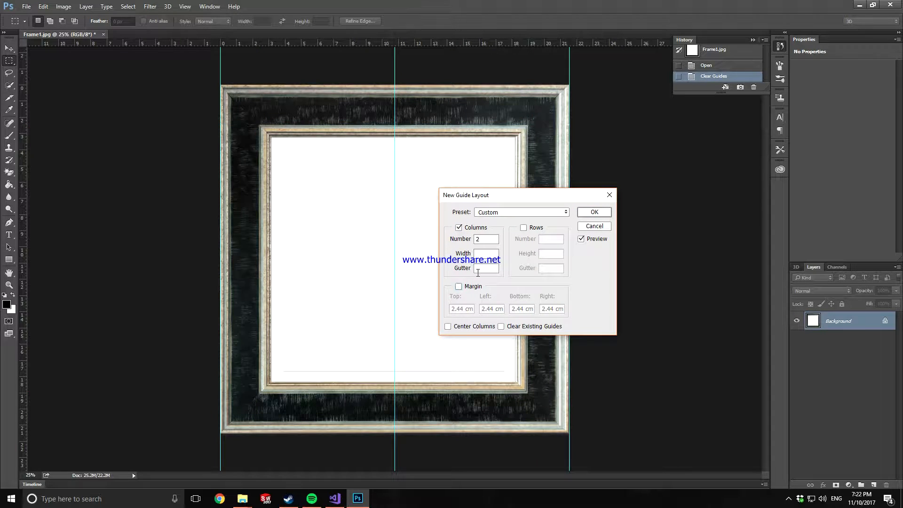
{"action": "left_click", "coordinate": [458, 228]}
{"action": "left_click", "coordinate": [458, 287]}
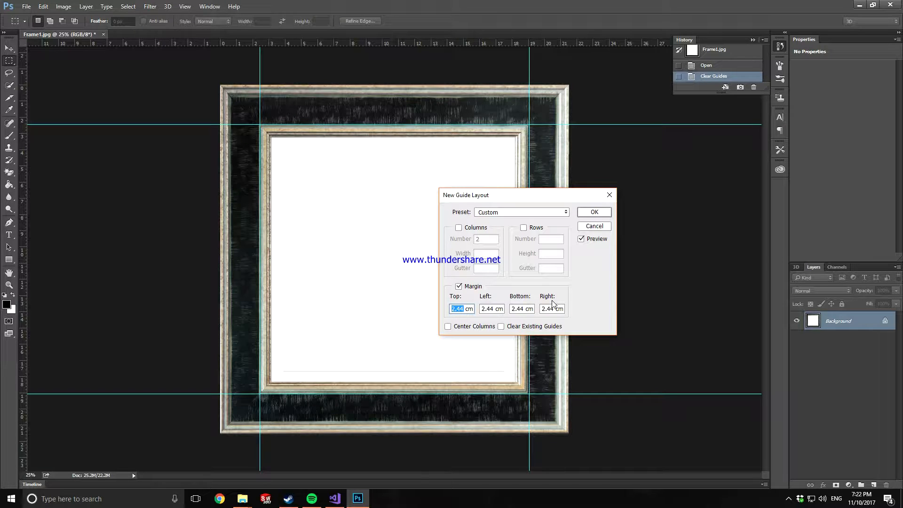
Set the top, left, bottom and right guide margins to 3.5 cm each
{"action": "type", "text": "3"}
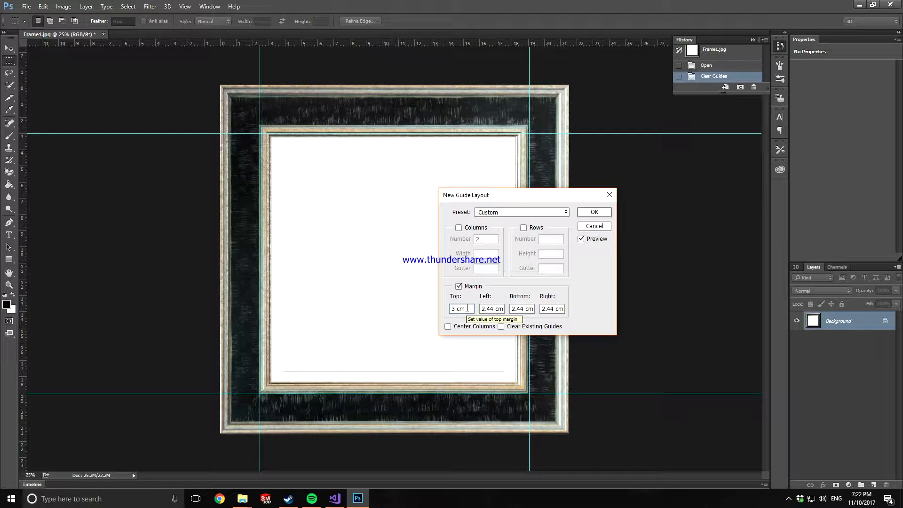
{"action": "left_click", "coordinate": [467, 309]}
{"action": "type", "text": "."}
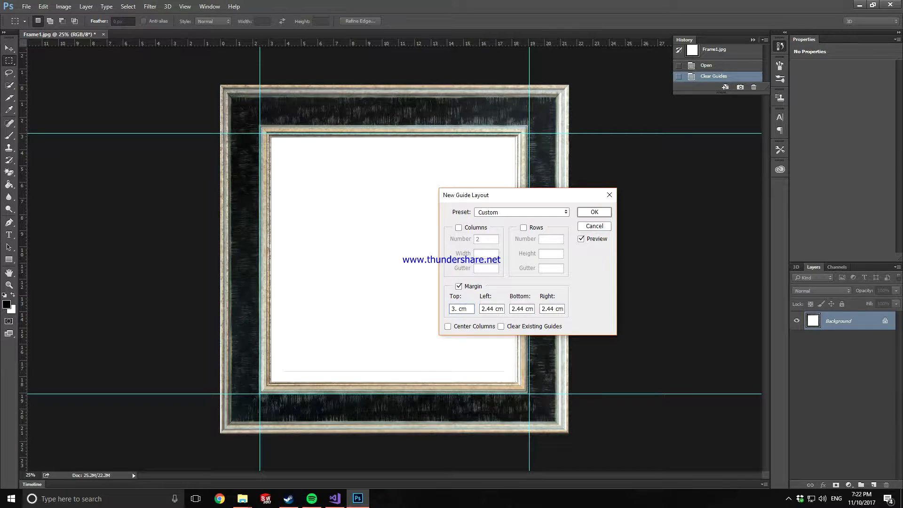
{"action": "type", "text": "5"}
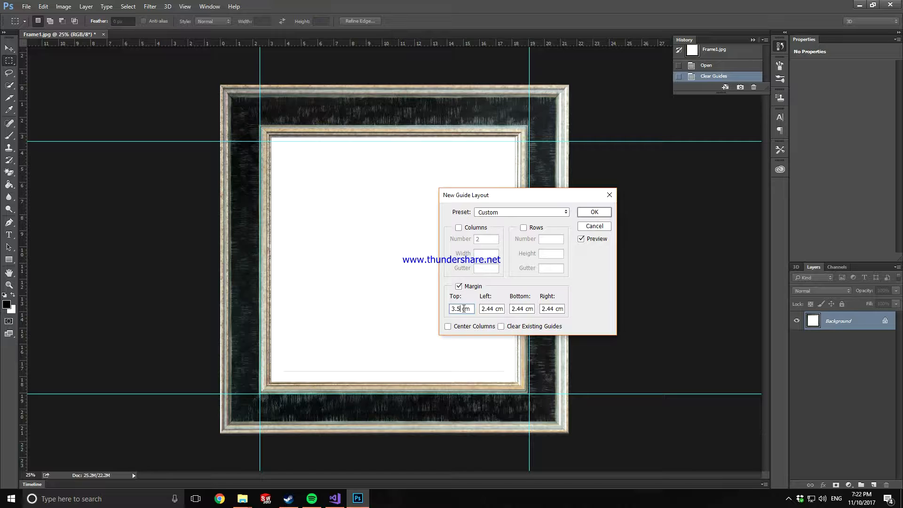
{"action": "double_click", "coordinate": [494, 309]}
{"action": "type", "text": "3.5"}
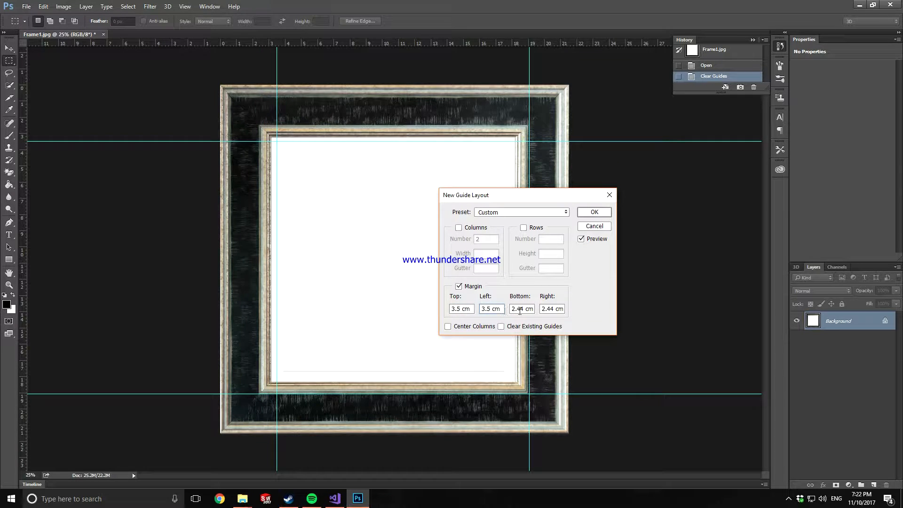
{"action": "double_click", "coordinate": [524, 309]}
{"action": "type", "text": "3.5"}
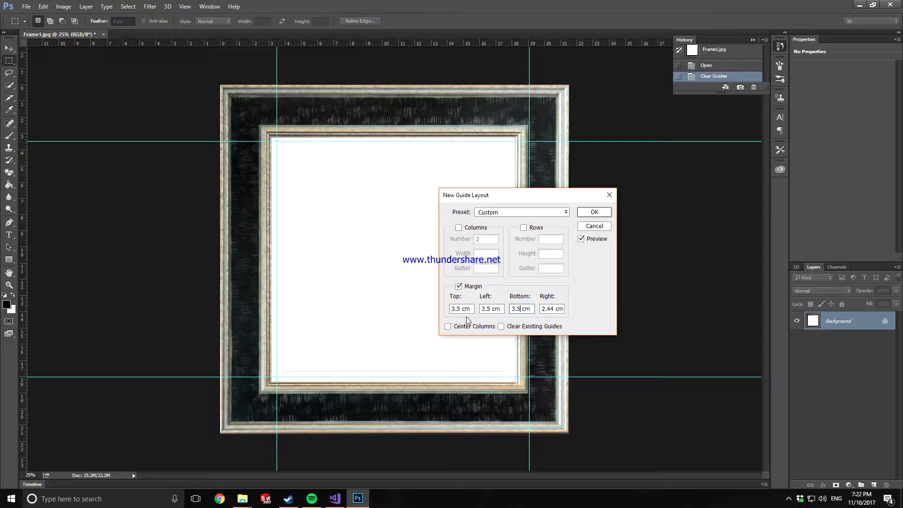
{"action": "double_click", "coordinate": [554, 309]}
{"action": "type", "text": "3.5"}
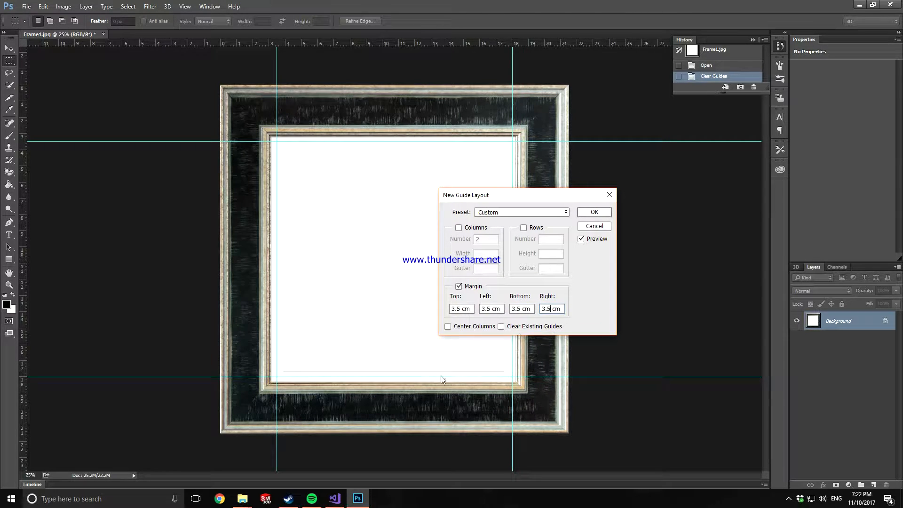
Move the guide layout dialog off the frame image and set the bottom margin to 3.9 cm
{"action": "left_click_drag", "start_coordinate": [488, 199], "coordinate": [622, 202]}
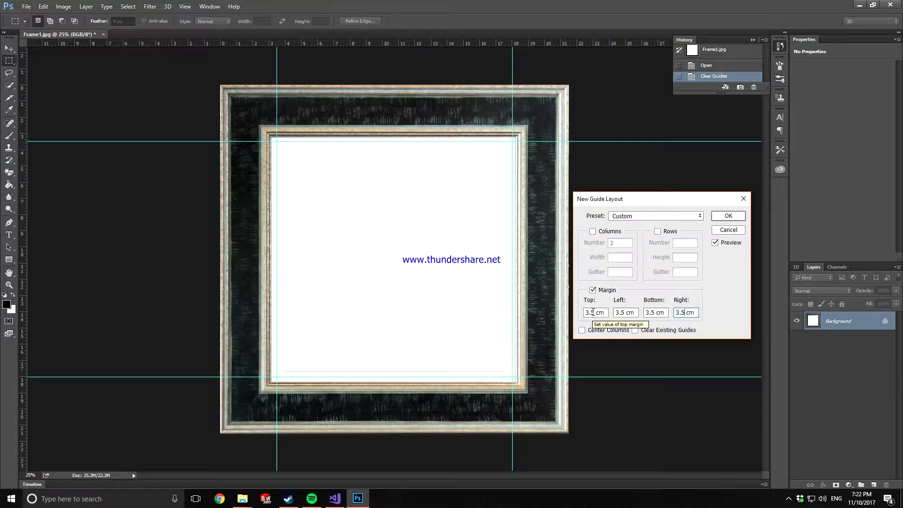
{"action": "left_click_drag", "start_coordinate": [595, 313], "coordinate": [588, 313]}
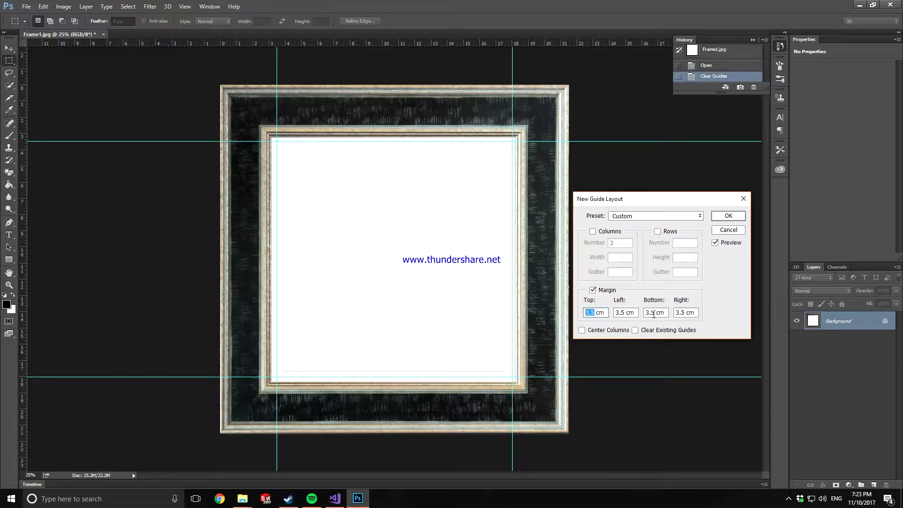
{"action": "double_click", "coordinate": [653, 313]}
{"action": "type", "text": "4"}
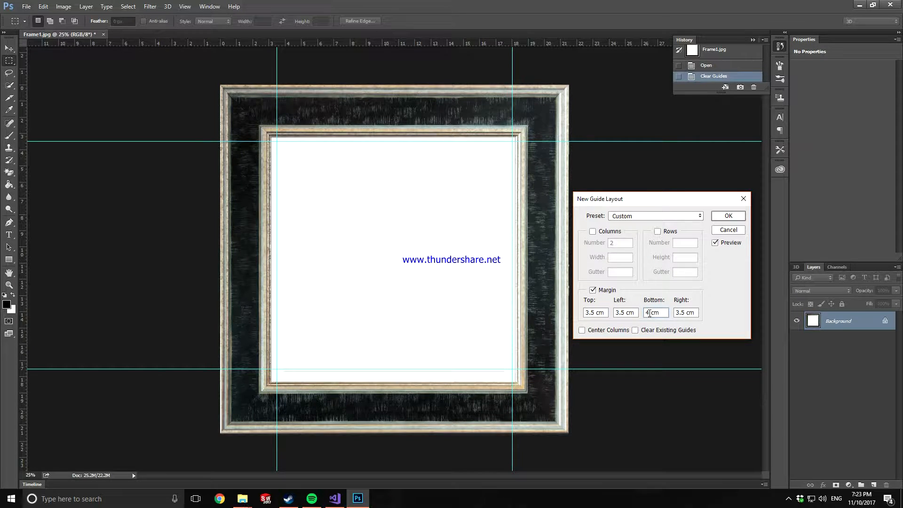
{"action": "type", "text": "3."}
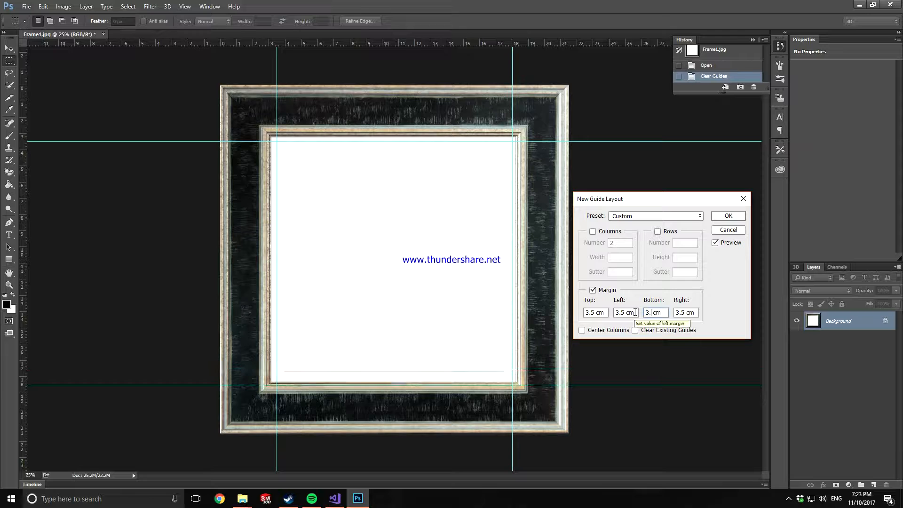
{"action": "type", "text": "8"}
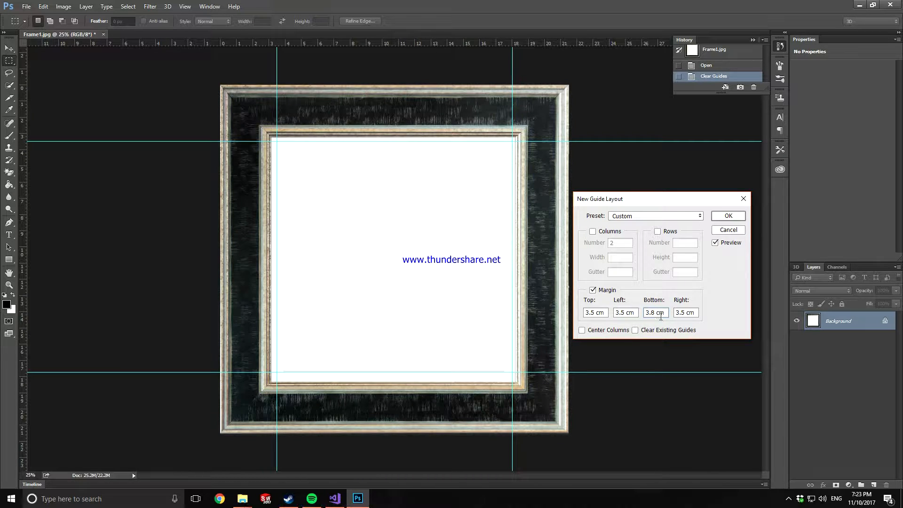
{"action": "type", "text": "5"}
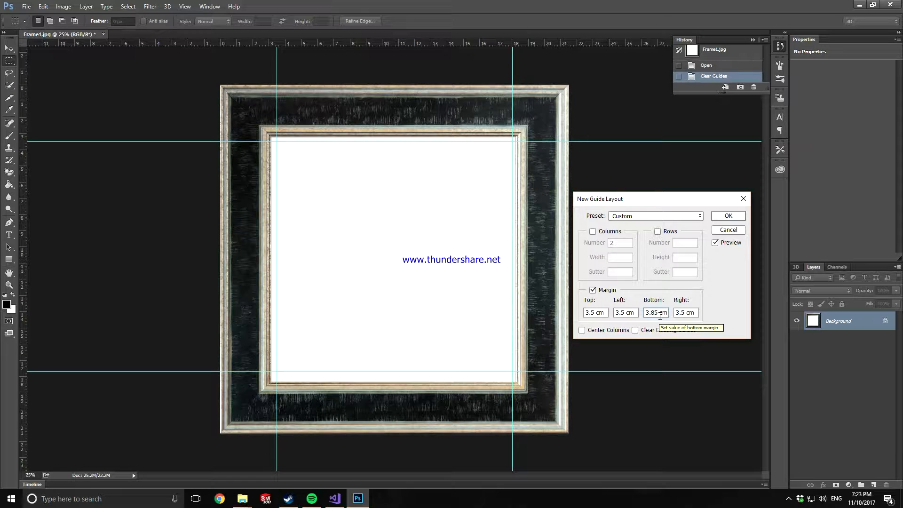
{"action": "key", "text": "BackSpace"}
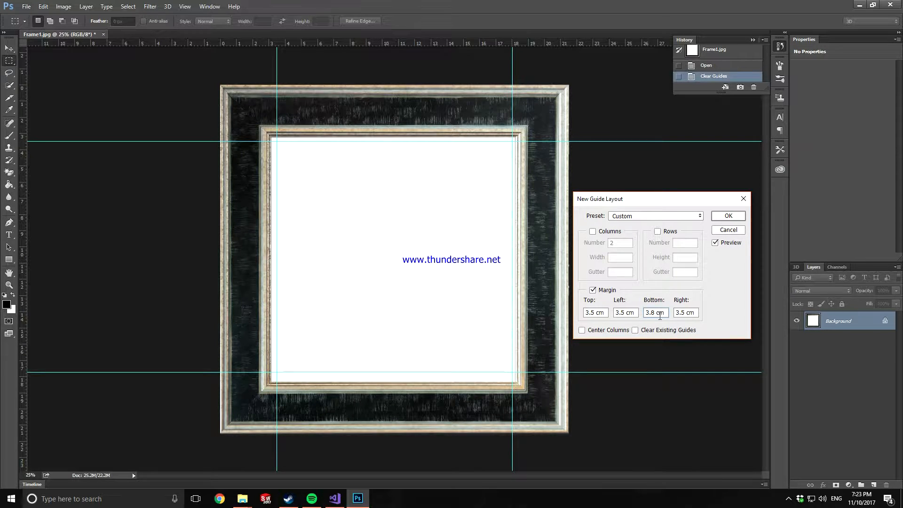
{"action": "key", "text": "BackSpace"}
{"action": "type", "text": "9"}
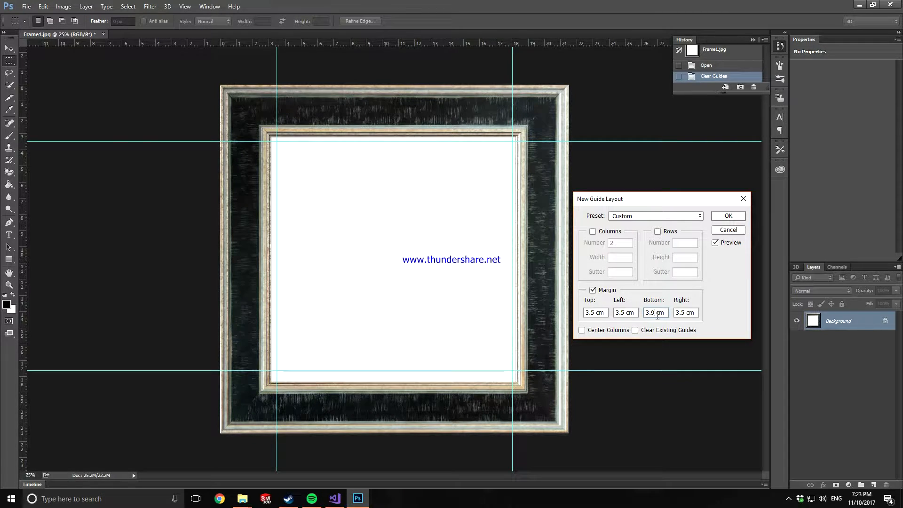
Set the right, left and top margins to 3.9 cm as well and create the guides
{"action": "double_click", "coordinate": [681, 314]}
{"action": "type", "text": "9"}
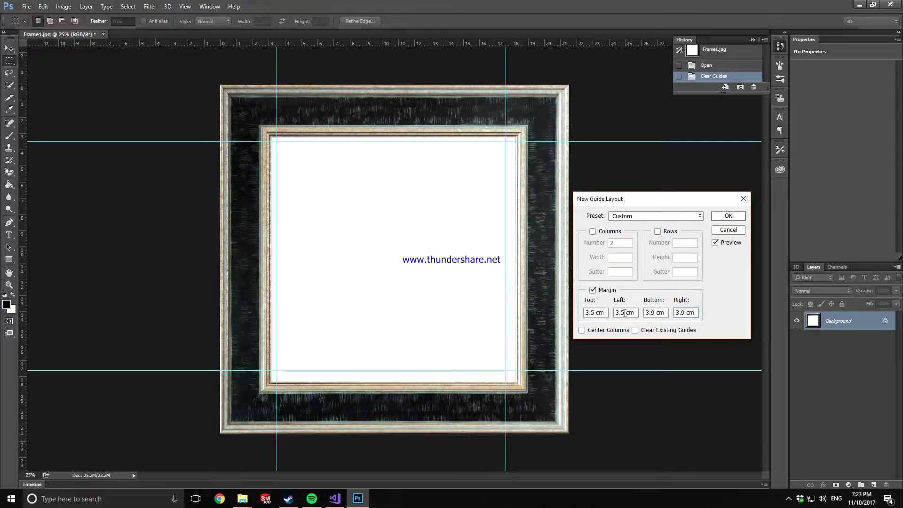
{"action": "double_click", "coordinate": [624, 313]}
{"action": "type", "text": "9"}
{"action": "double_click", "coordinate": [592, 312]}
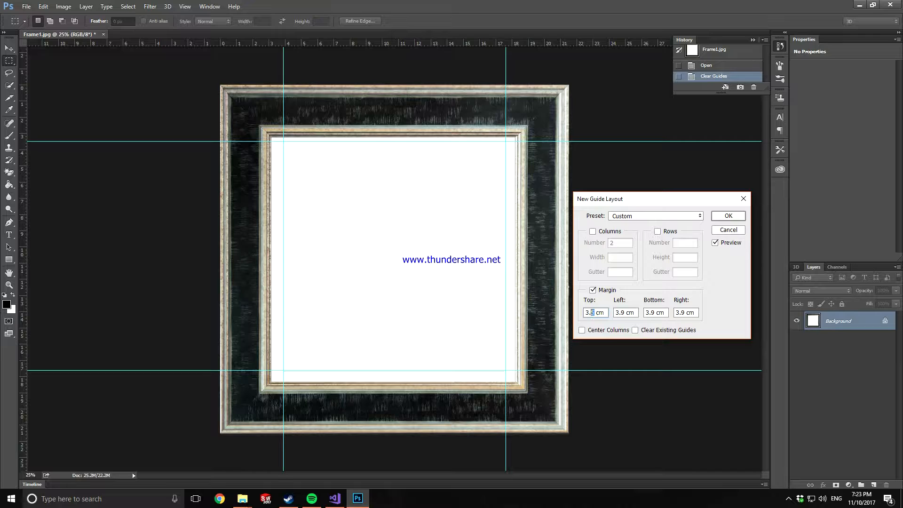
{"action": "type", "text": "9"}
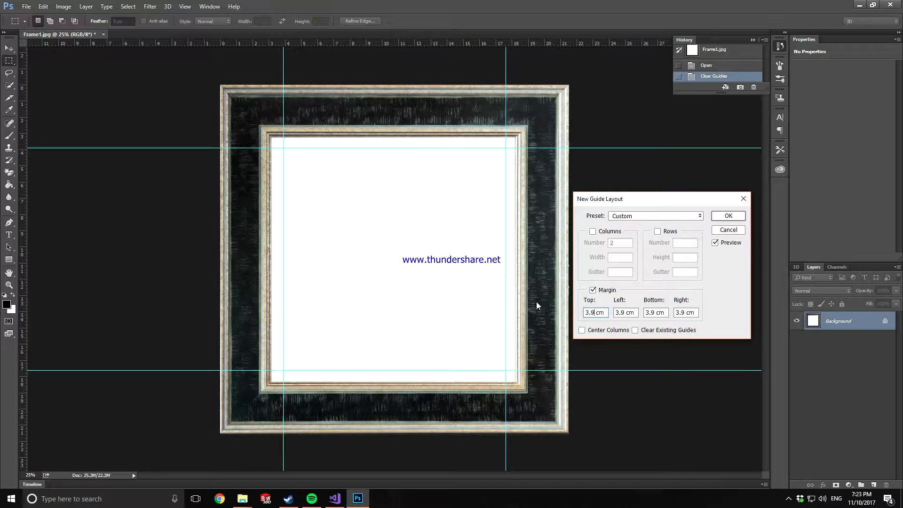
{"action": "left_click", "coordinate": [728, 216]}
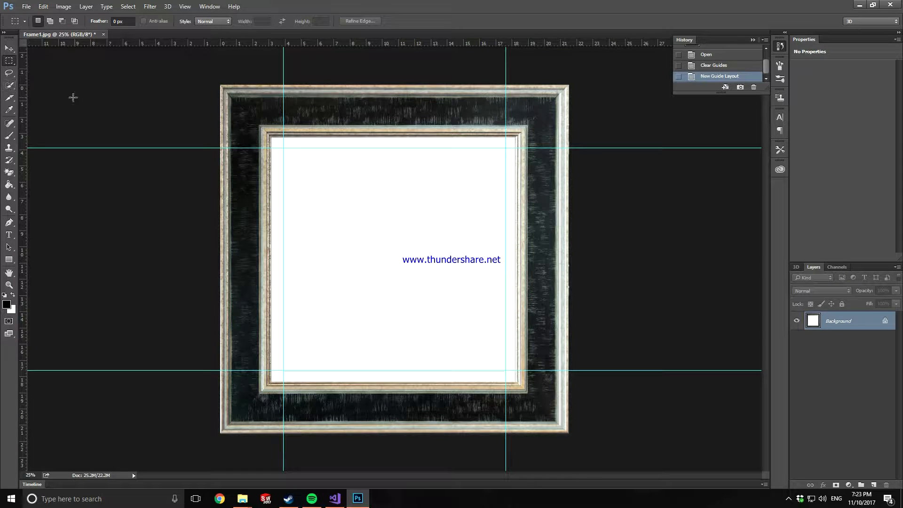
Activate the Slice tool and generate slices of the frame image from the existing guides
{"action": "left_click", "coordinate": [9, 99]}
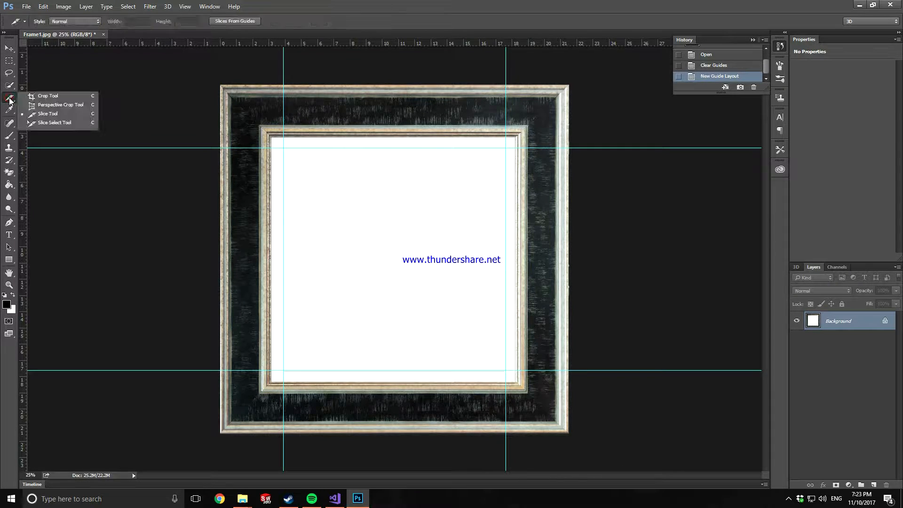
{"action": "left_click", "coordinate": [37, 97]}
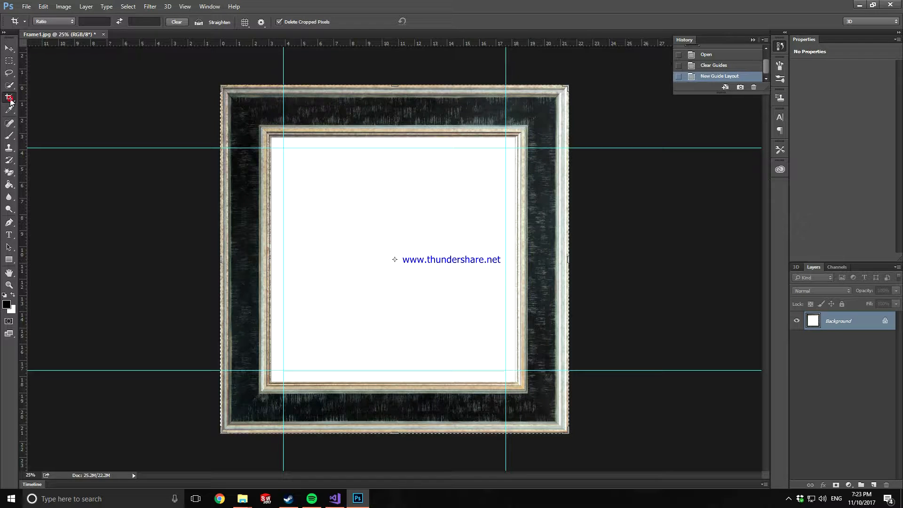
{"action": "left_click", "coordinate": [9, 98]}
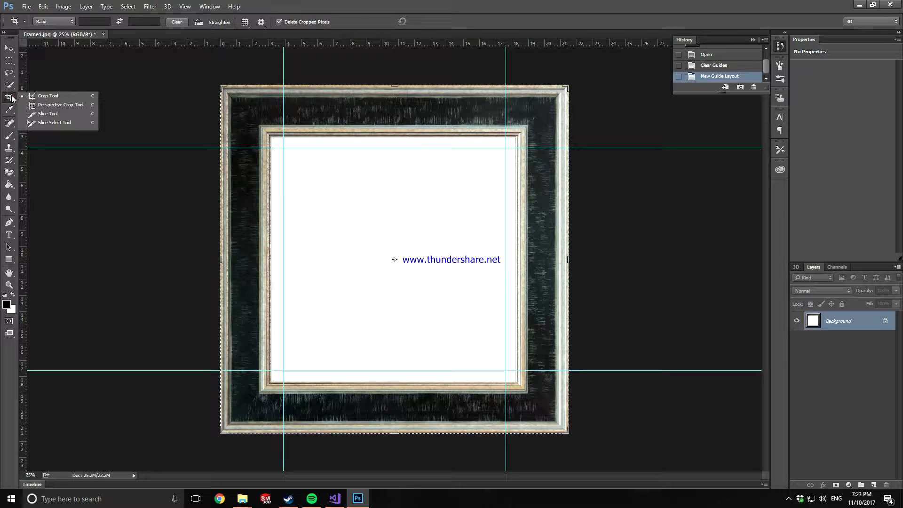
{"action": "left_click", "coordinate": [66, 116]}
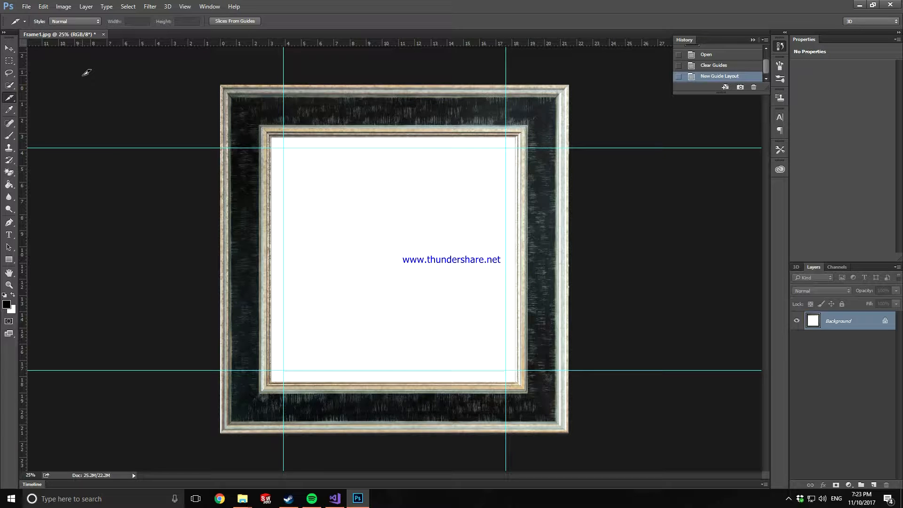
{"action": "left_click", "coordinate": [227, 22]}
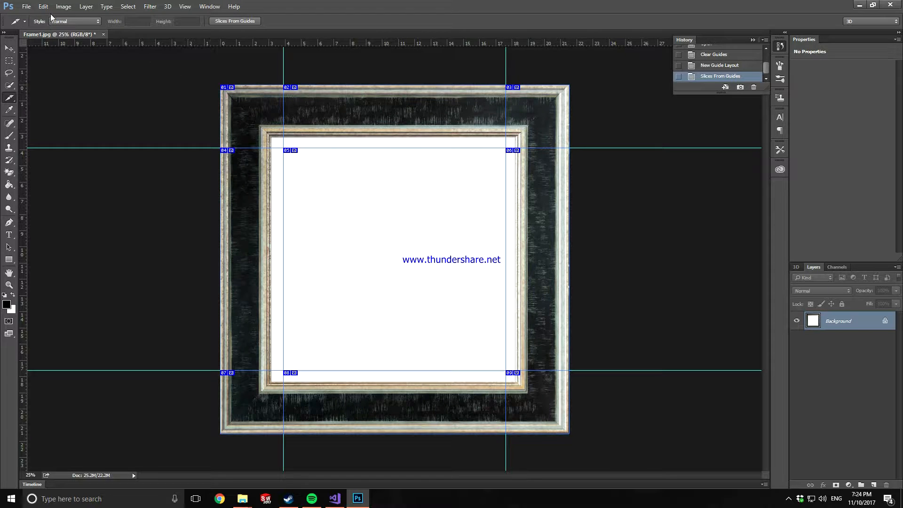
{"action": "left_click", "coordinate": [27, 6]}
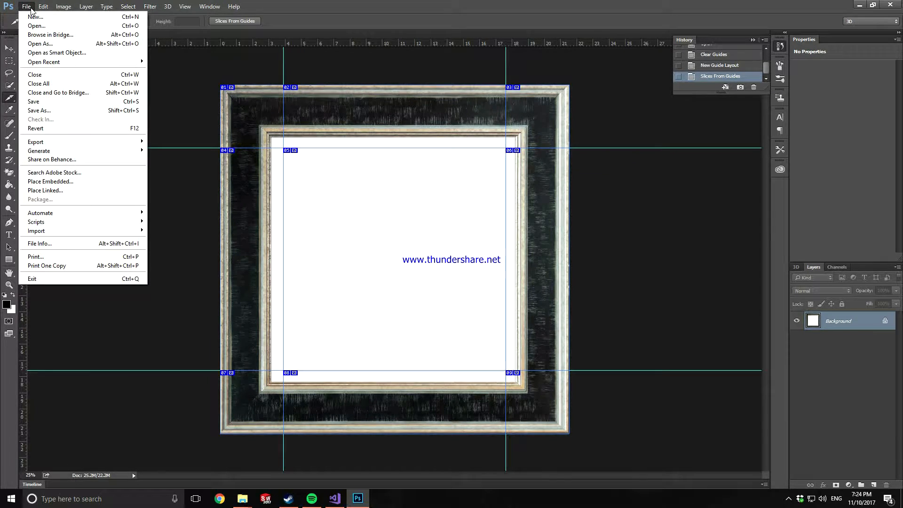
{"action": "left_click", "coordinate": [43, 110]}
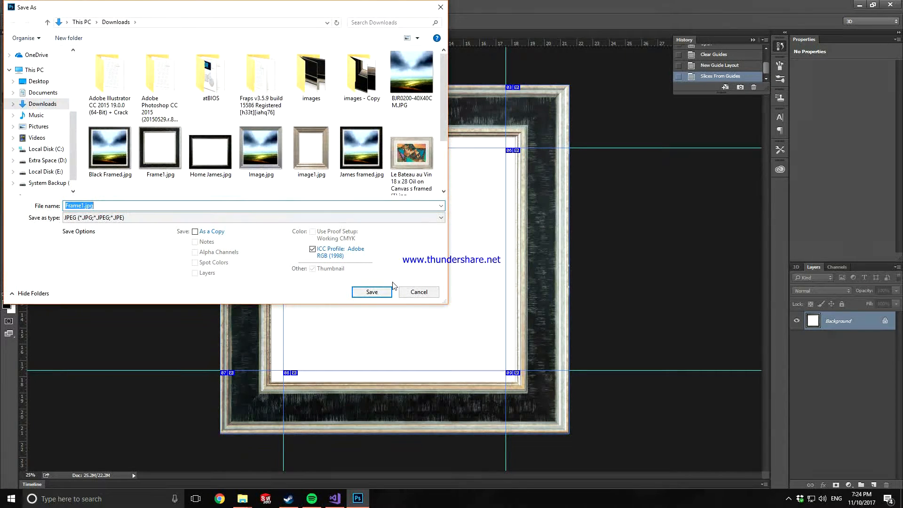
{"action": "left_click", "coordinate": [419, 291]}
Start a Save for Web (Legacy) export of the sliced frame and set the format to PNG-24
{"action": "left_click", "coordinate": [24, 6]}
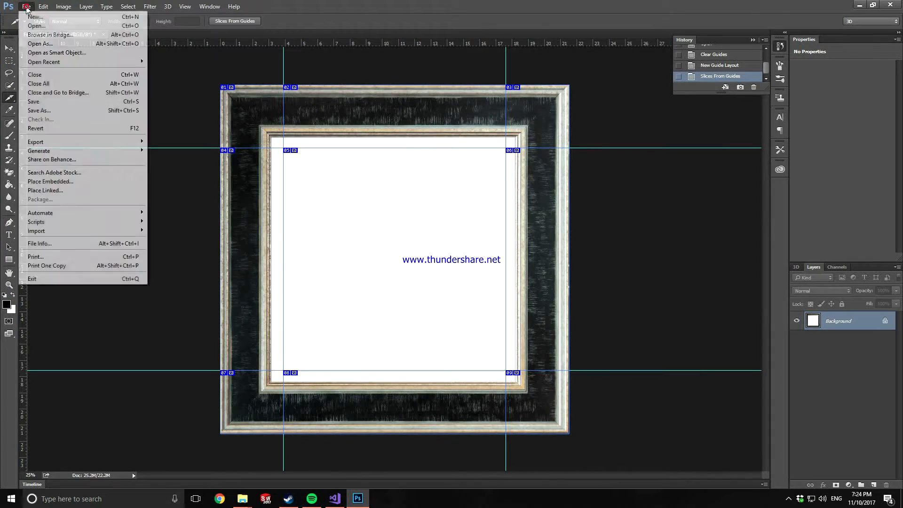
{"action": "mouse_move", "coordinate": [68, 144]}
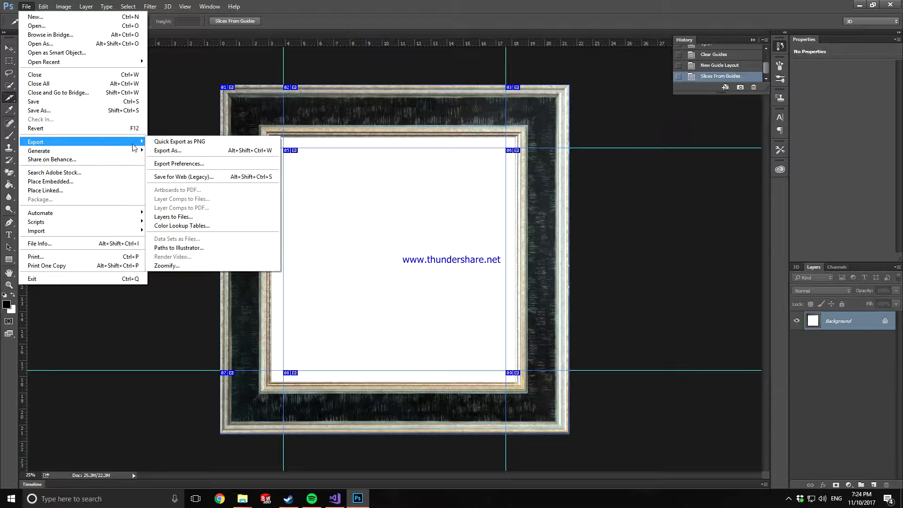
{"action": "left_click", "coordinate": [203, 177]}
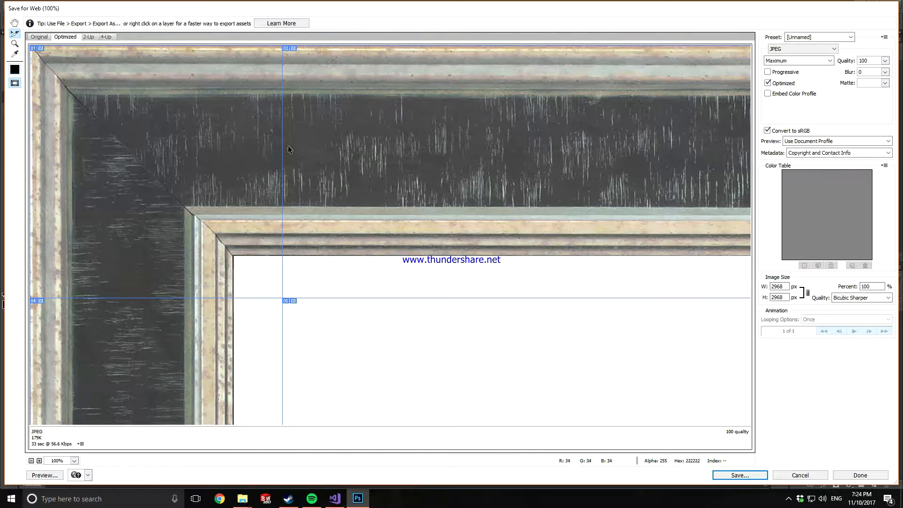
{"action": "left_click", "coordinate": [786, 49]}
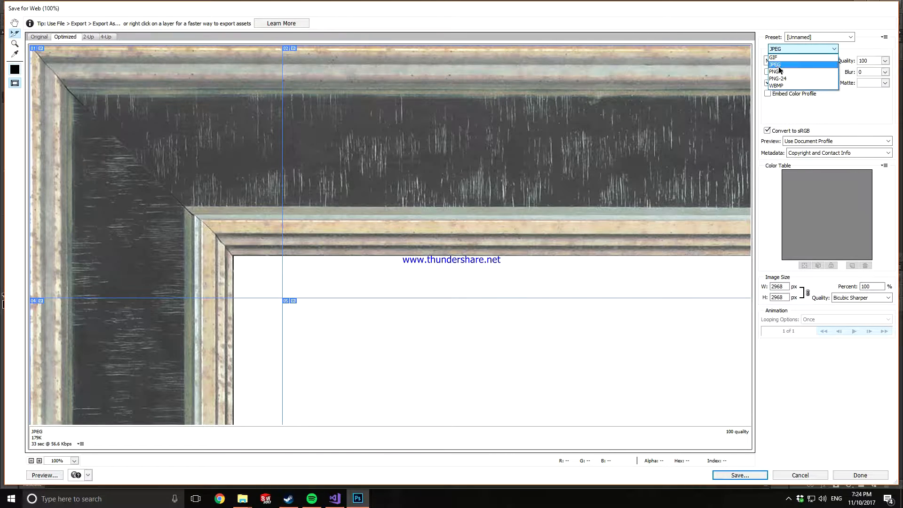
{"action": "left_click", "coordinate": [782, 51]}
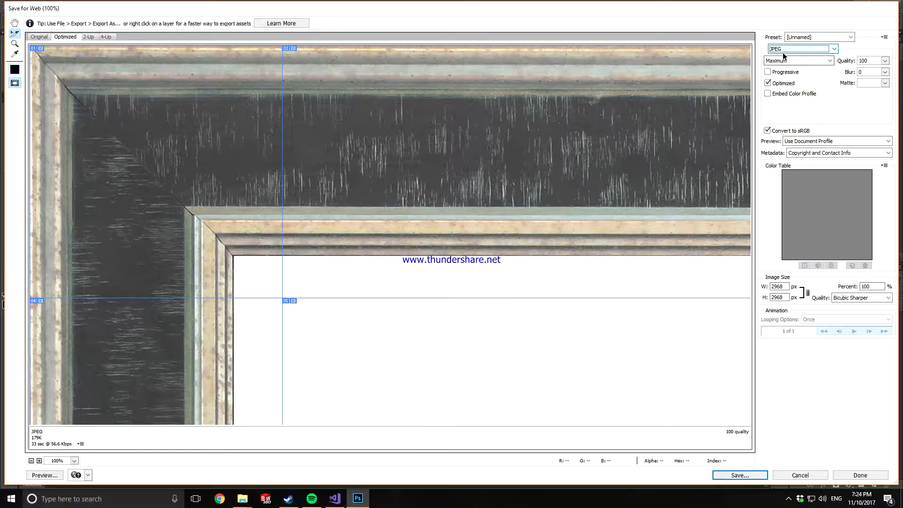
{"action": "left_click", "coordinate": [785, 50]}
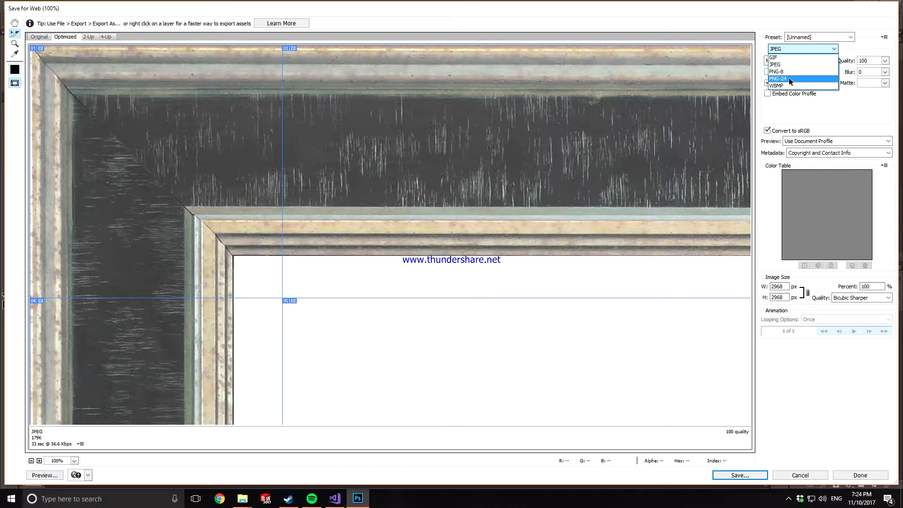
{"action": "left_click", "coordinate": [790, 79]}
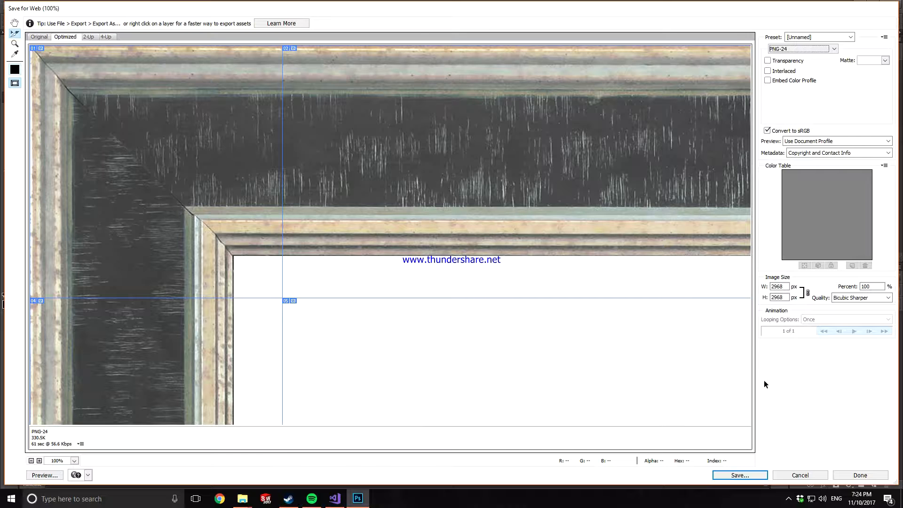
Start saving the optimized slices and enlarge the save dialog so more folders fit in it
{"action": "left_click", "coordinate": [738, 474]}
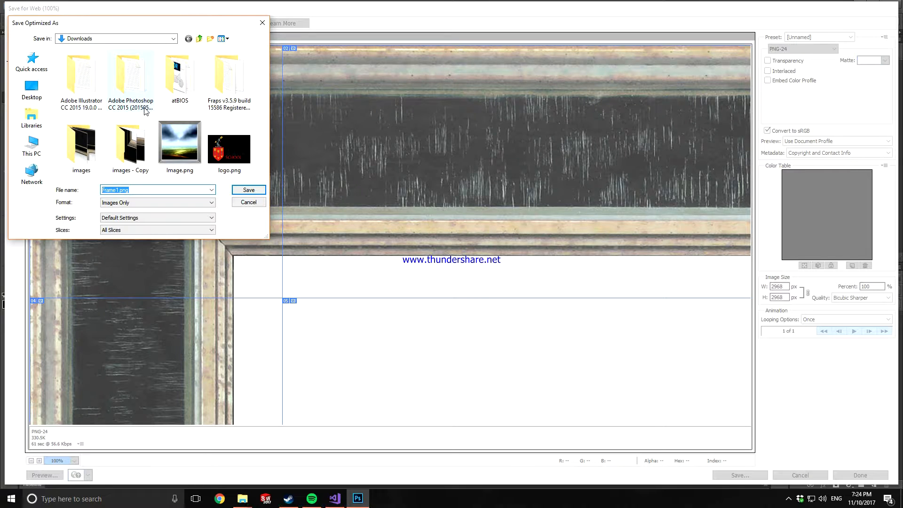
{"action": "left_click_drag", "start_coordinate": [266, 238], "coordinate": [544, 405]}
{"action": "left_click", "coordinate": [249, 210]}
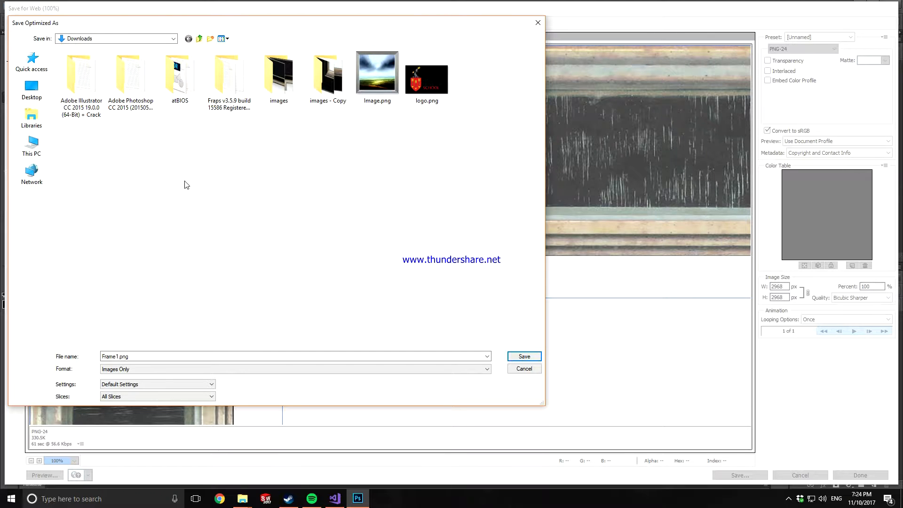
Browse to the Programming folder inside the personal Dropbox folder on the Extra Space (D:) drive
{"action": "left_click", "coordinate": [38, 146]}
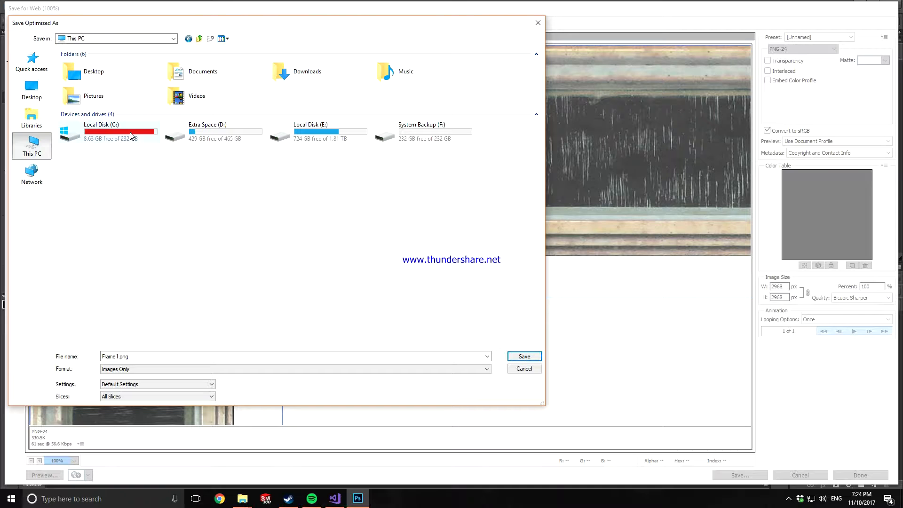
{"action": "double_click", "coordinate": [131, 135]}
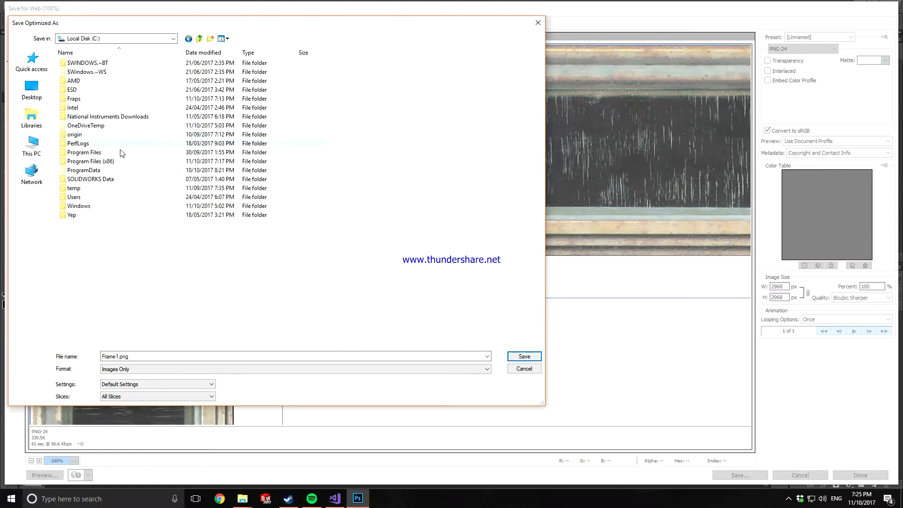
{"action": "left_click", "coordinate": [33, 149]}
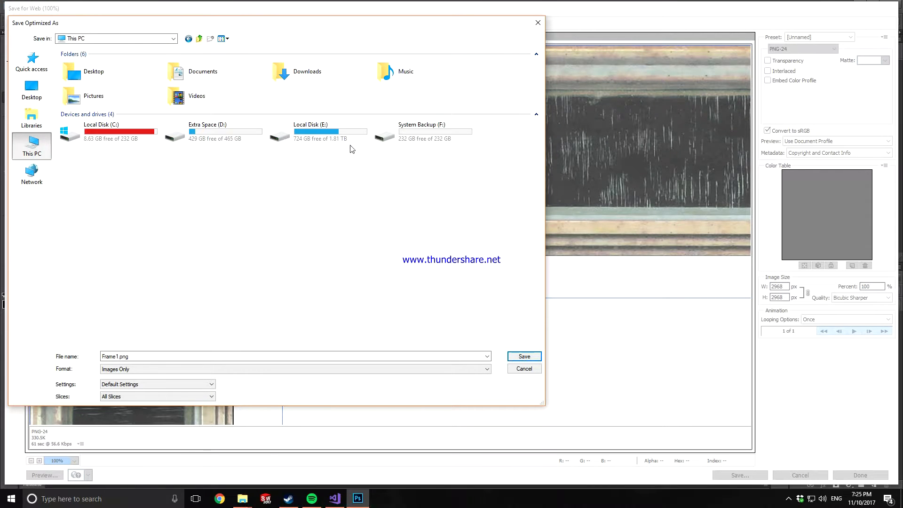
{"action": "double_click", "coordinate": [230, 138]}
{"action": "double_click", "coordinate": [109, 62]}
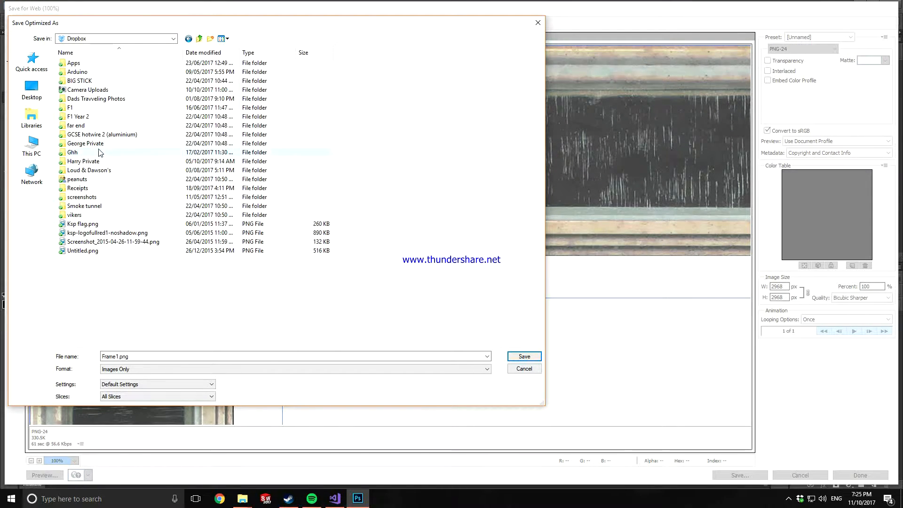
{"action": "double_click", "coordinate": [96, 161]}
{"action": "left_click", "coordinate": [111, 297]}
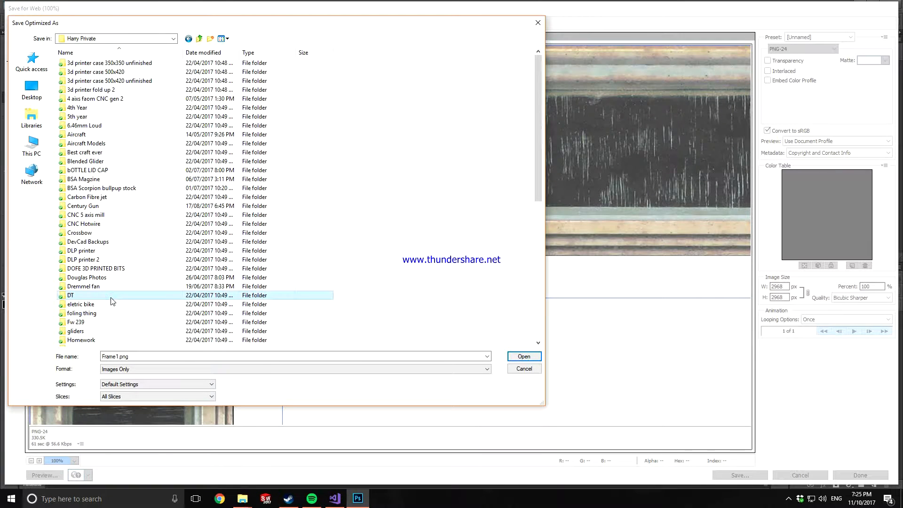
{"action": "key", "text": "p"}
{"action": "key", "text": "r"}
{"action": "key", "text": "Return"}
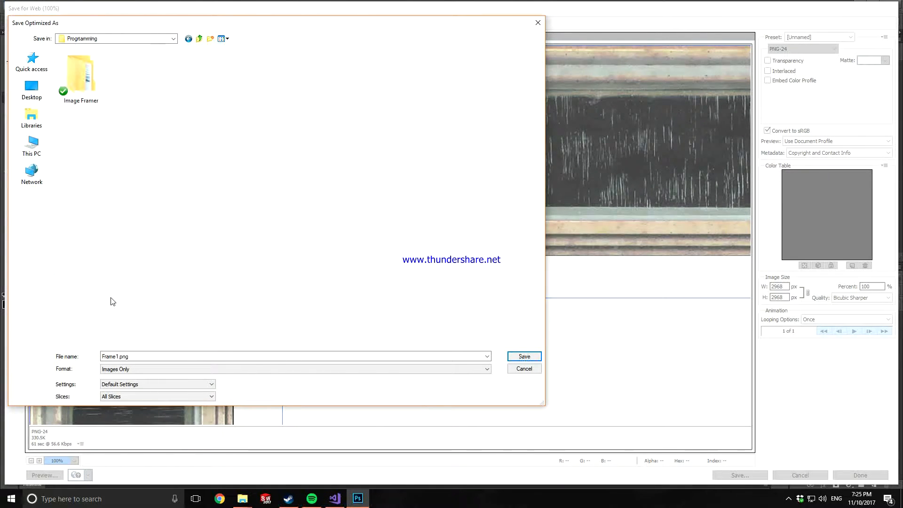
Open the Frames folder under Image Framer, 3.1 interfacing it, YOUTUBE TEST as the save location
{"action": "double_click", "coordinate": [89, 66]}
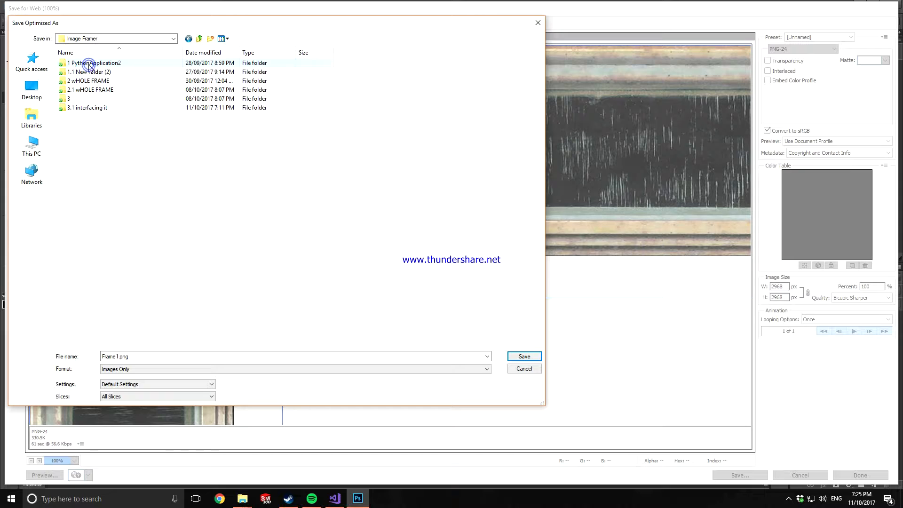
{"action": "double_click", "coordinate": [94, 107]}
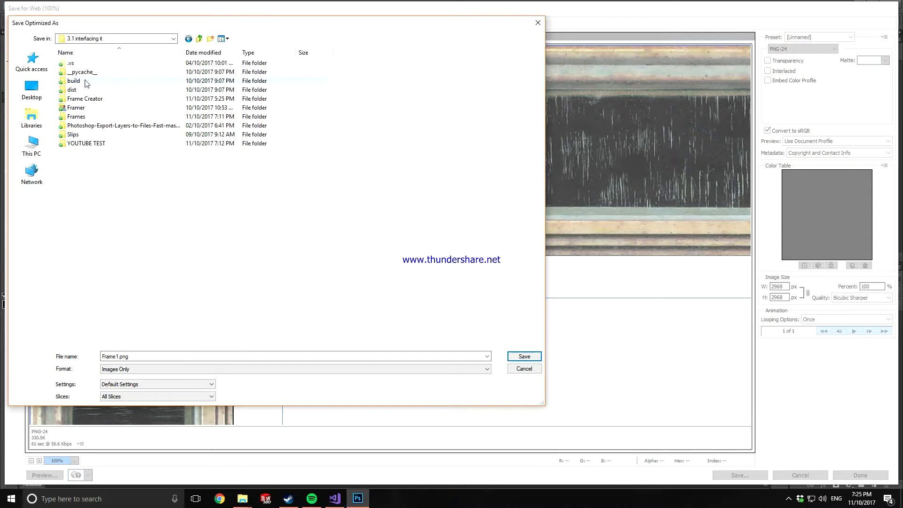
{"action": "double_click", "coordinate": [86, 143]}
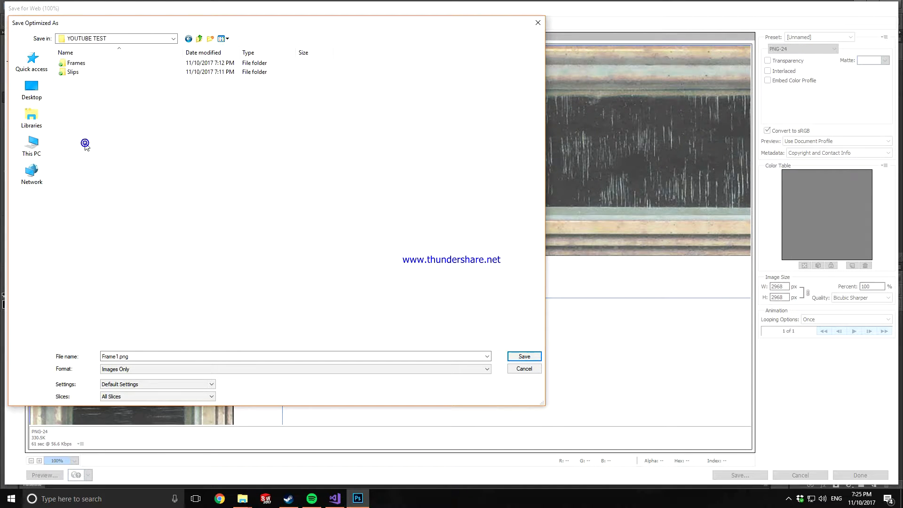
{"action": "double_click", "coordinate": [87, 66]}
{"action": "right_click", "coordinate": [92, 88]}
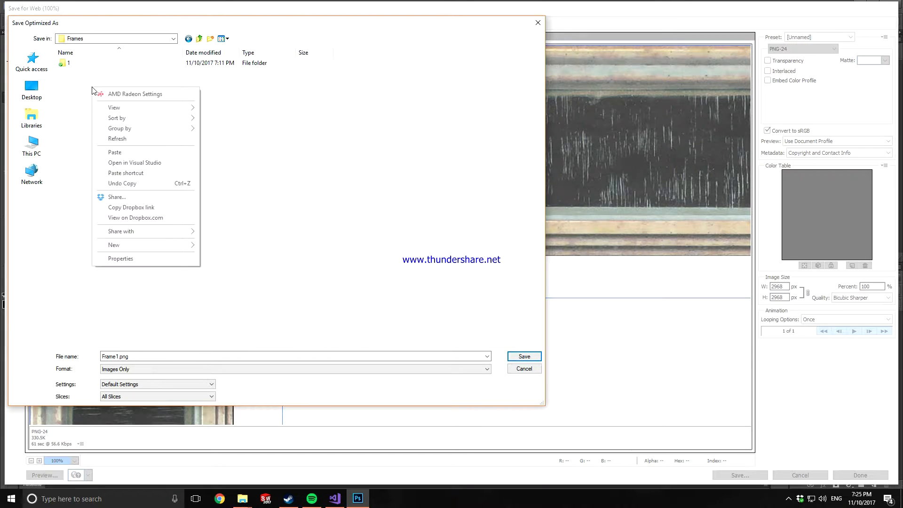
{"action": "mouse_move", "coordinate": [126, 247]}
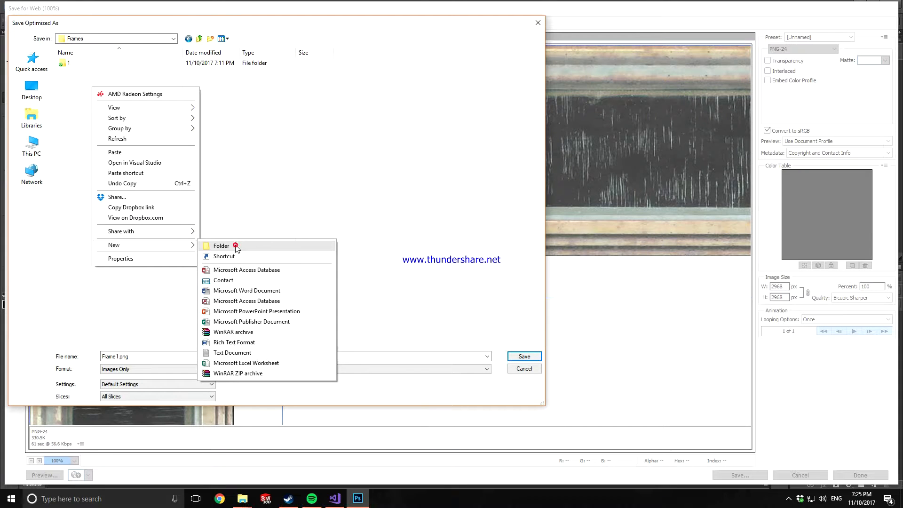
{"action": "left_click", "coordinate": [237, 248]}
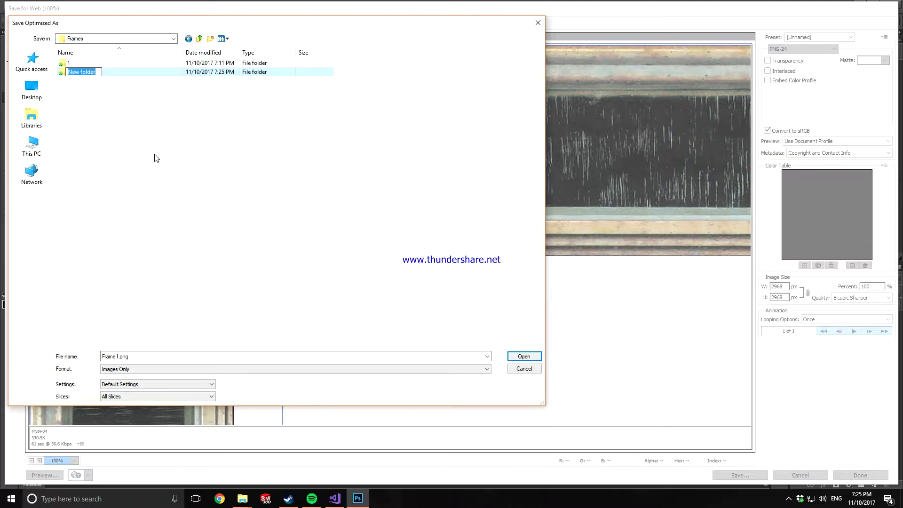
{"action": "left_click", "coordinate": [96, 72]}
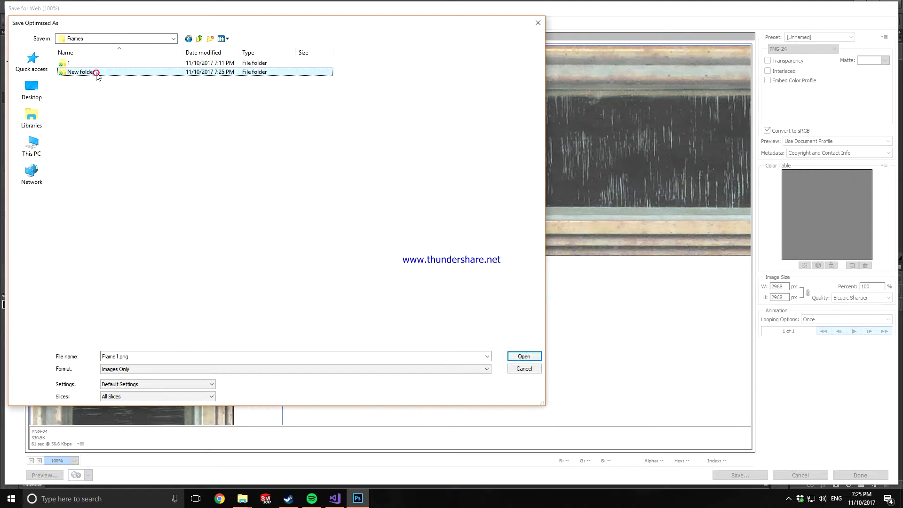
{"action": "key", "text": "Delete"}
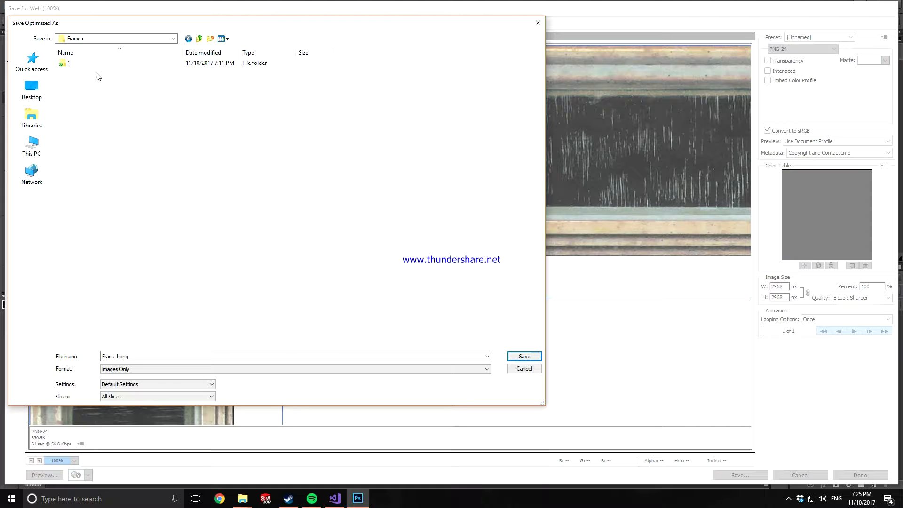
Save all slices as images only into the folder 1, using the file name Frame1.png
{"action": "double_click", "coordinate": [77, 66]}
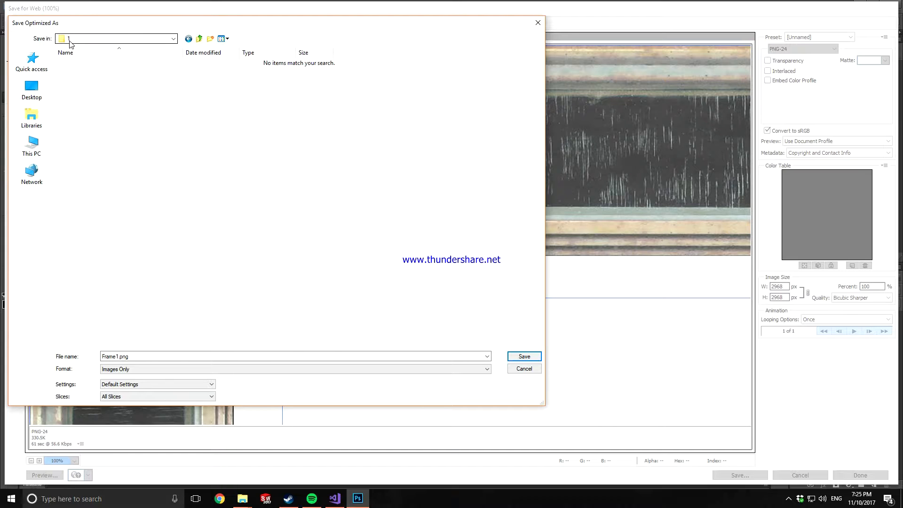
{"action": "left_click", "coordinate": [131, 356]}
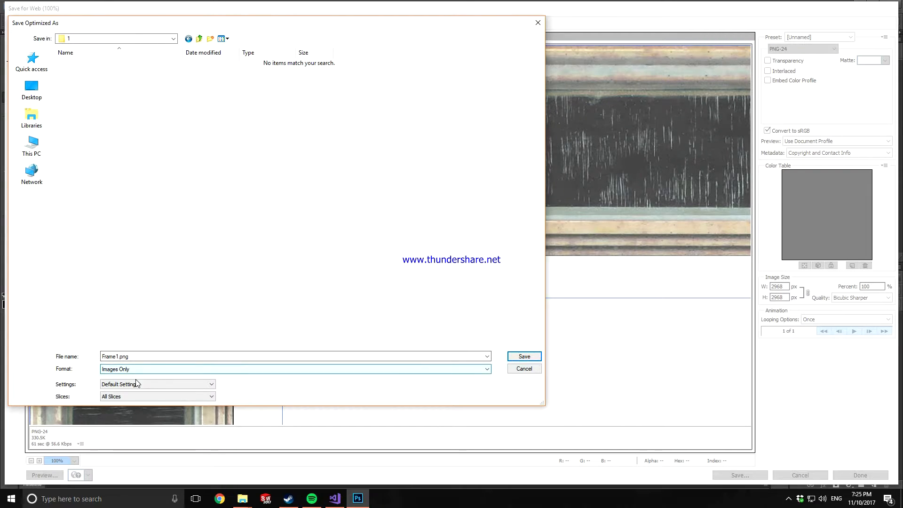
{"action": "left_click", "coordinate": [525, 357]}
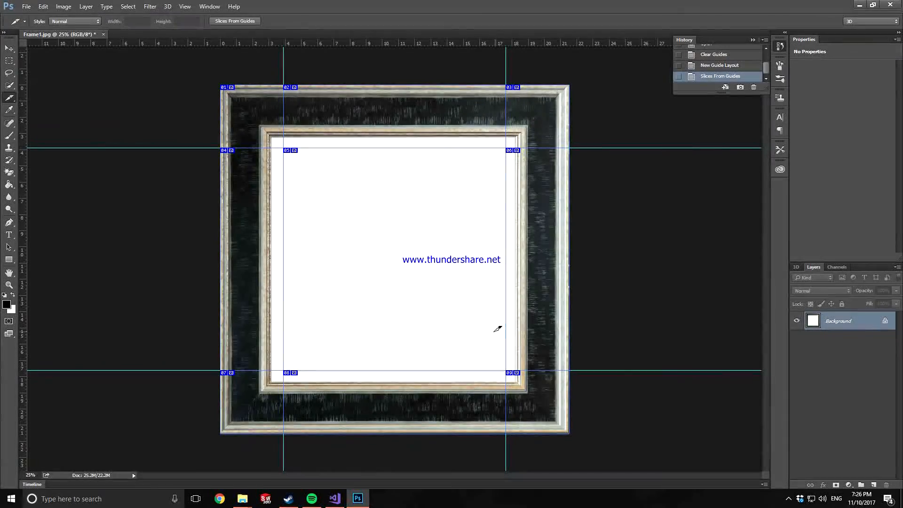
Minimize Photoshop and close the Downloads folder window to reach the desktop
{"action": "left_click", "coordinate": [859, 5]}
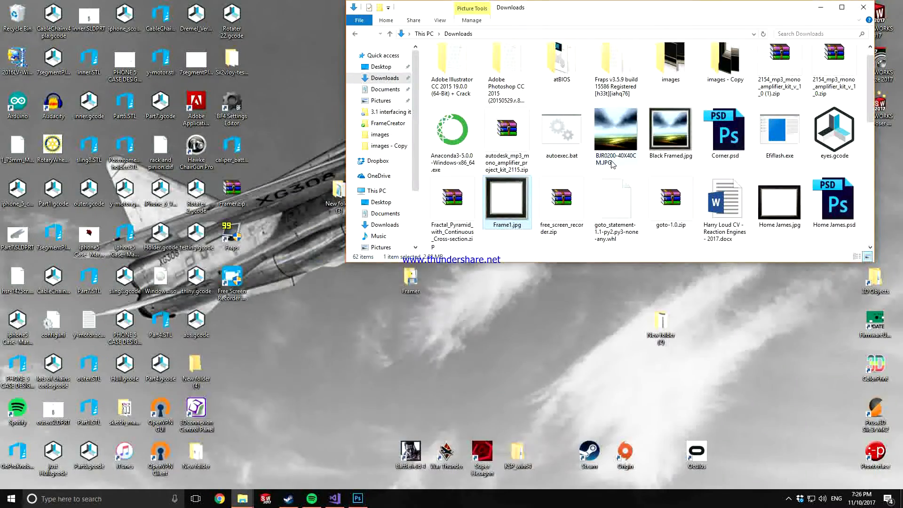
{"action": "left_click", "coordinate": [864, 7]}
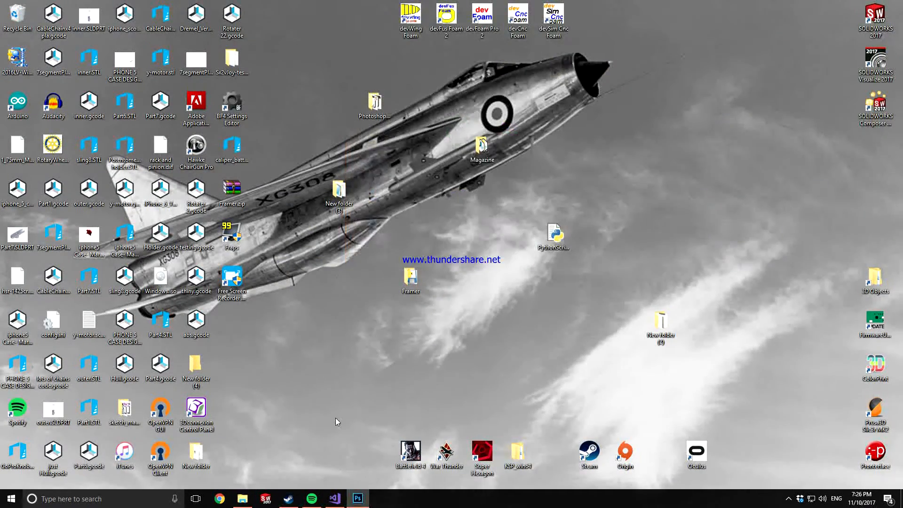
Switch to File Explorer and open the images subfolder inside folder 1 of the Frames folder
{"action": "left_click", "coordinate": [242, 498]}
{"action": "left_click_drag", "start_coordinate": [463, 284], "coordinate": [345, 86]}
{"action": "double_click", "coordinate": [325, 141]}
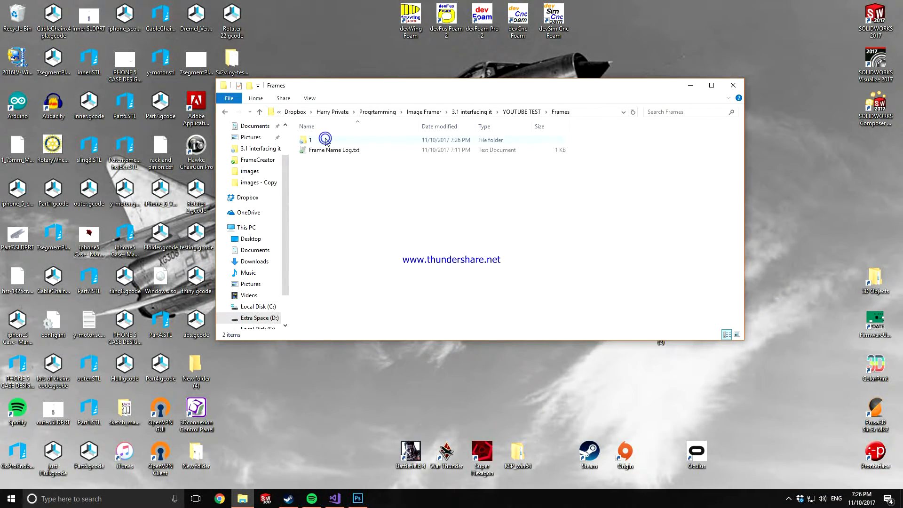
{"action": "double_click", "coordinate": [320, 141]}
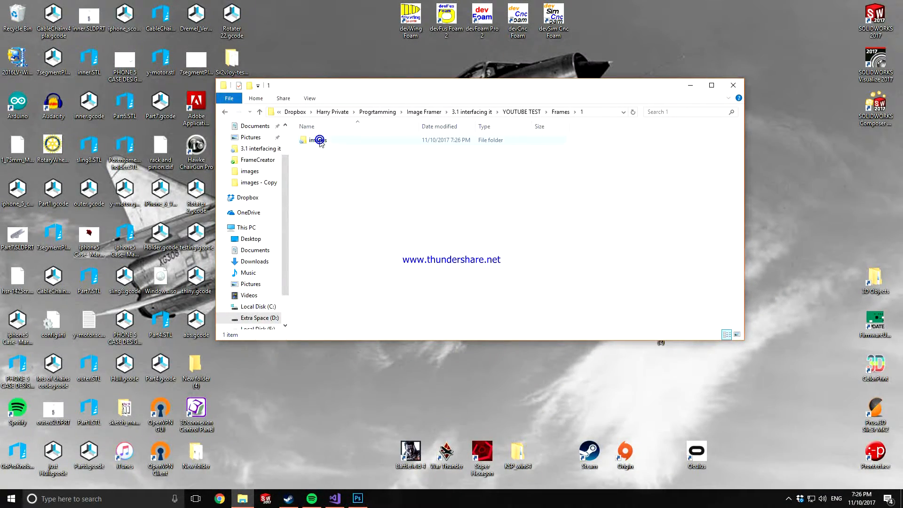
{"action": "double_click", "coordinate": [324, 140]}
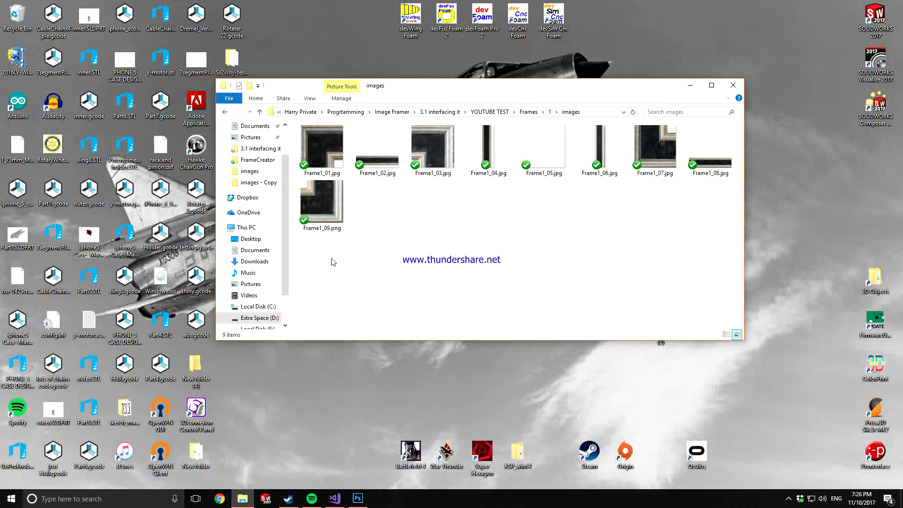
Move all the Frame1 slice images out of the images subfolder into its parent folder 1
{"action": "left_click_drag", "start_coordinate": [328, 260], "coordinate": [720, 137]}
{"action": "right_click", "coordinate": [479, 155]}
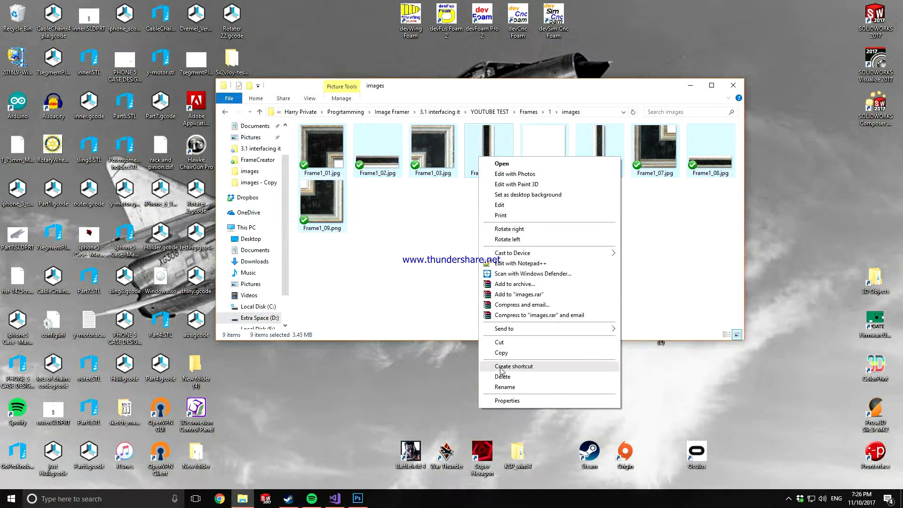
{"action": "left_click", "coordinate": [501, 341]}
{"action": "left_click", "coordinate": [226, 112]}
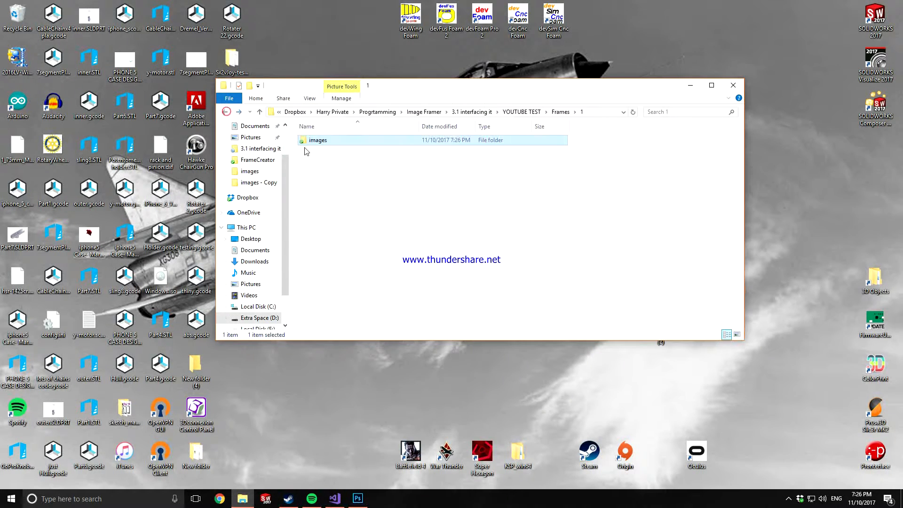
{"action": "right_click", "coordinate": [375, 197]}
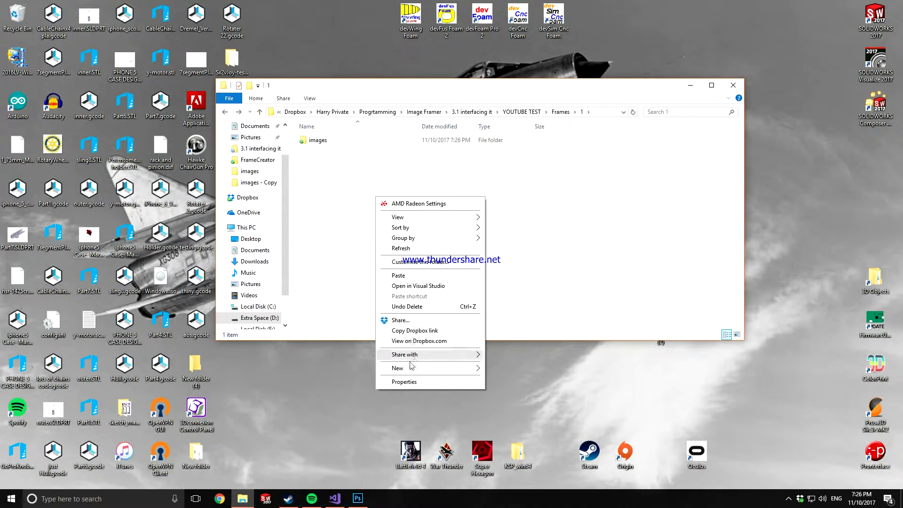
{"action": "left_click", "coordinate": [398, 276]}
{"action": "left_click", "coordinate": [360, 269]}
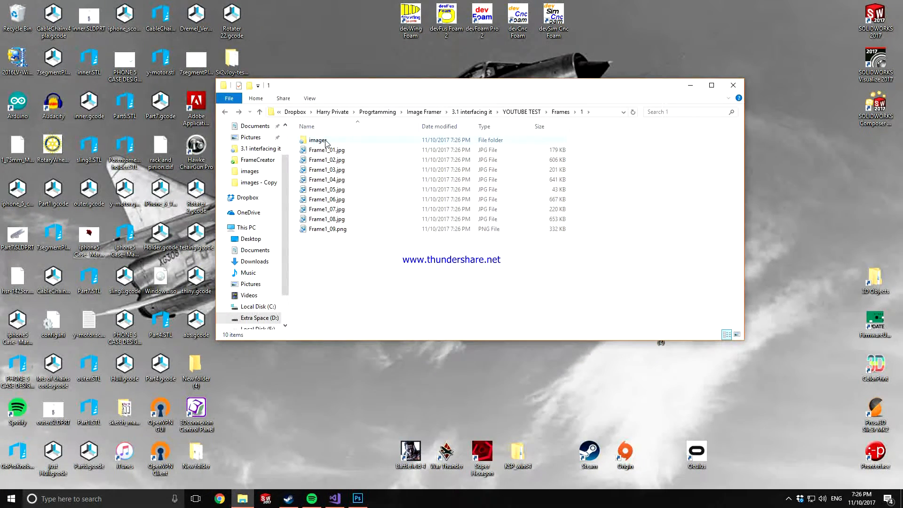
Delete the emptied images subfolder, check the slices in folder 1 and return to the Frames folder
{"action": "left_click", "coordinate": [322, 141]}
{"action": "key", "text": "Delete"}
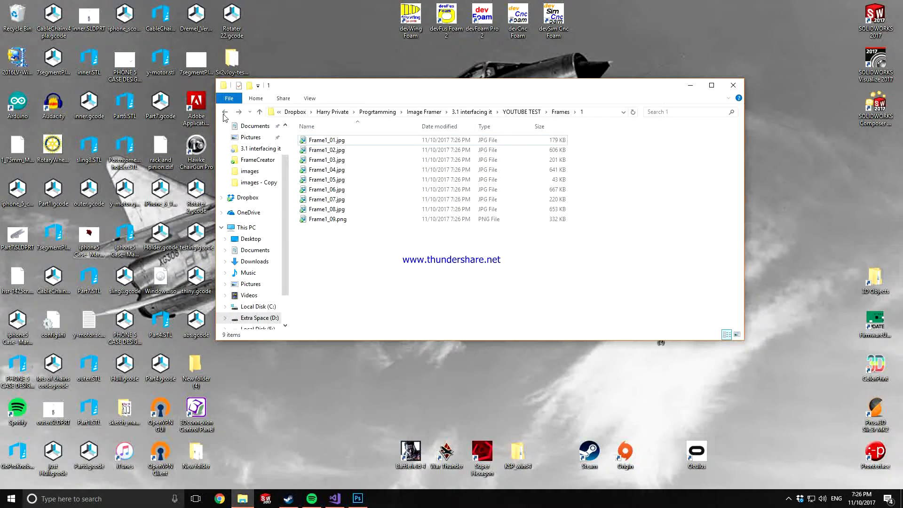
{"action": "key", "text": "BackSpace"}
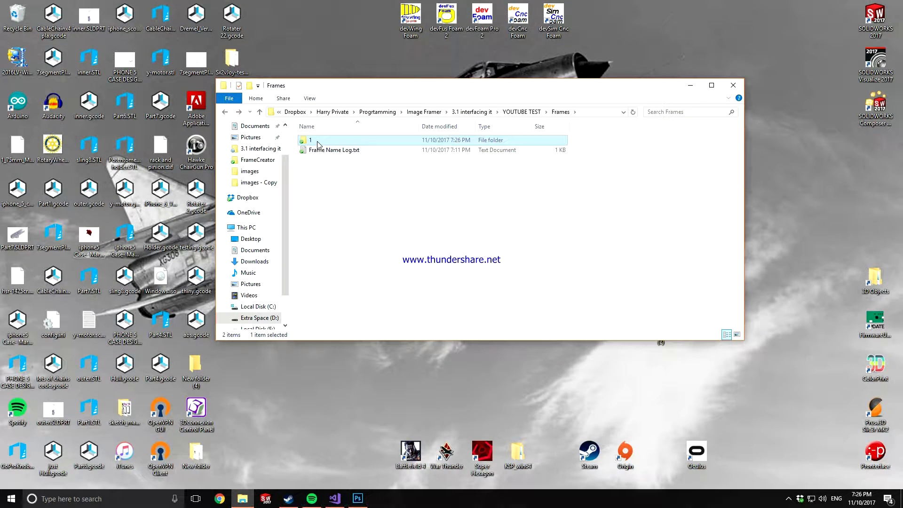
{"action": "double_click", "coordinate": [317, 143]}
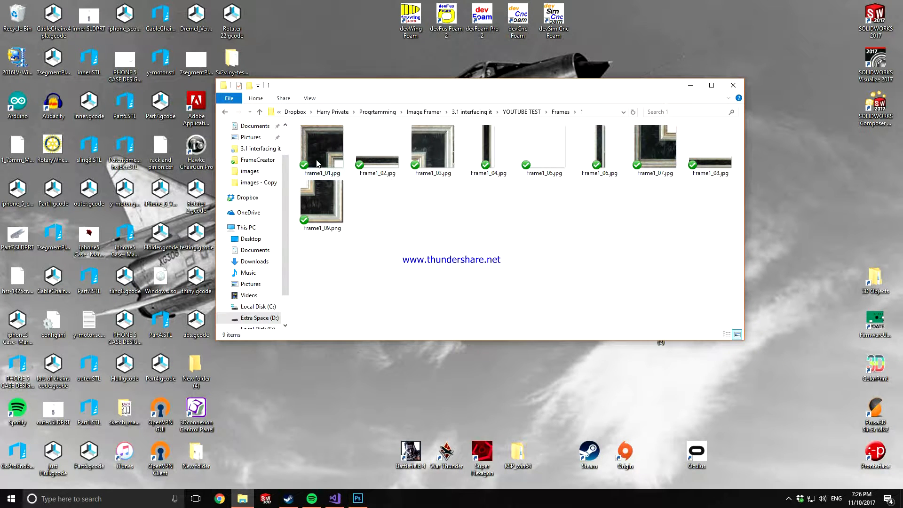
{"action": "left_click", "coordinate": [225, 112]}
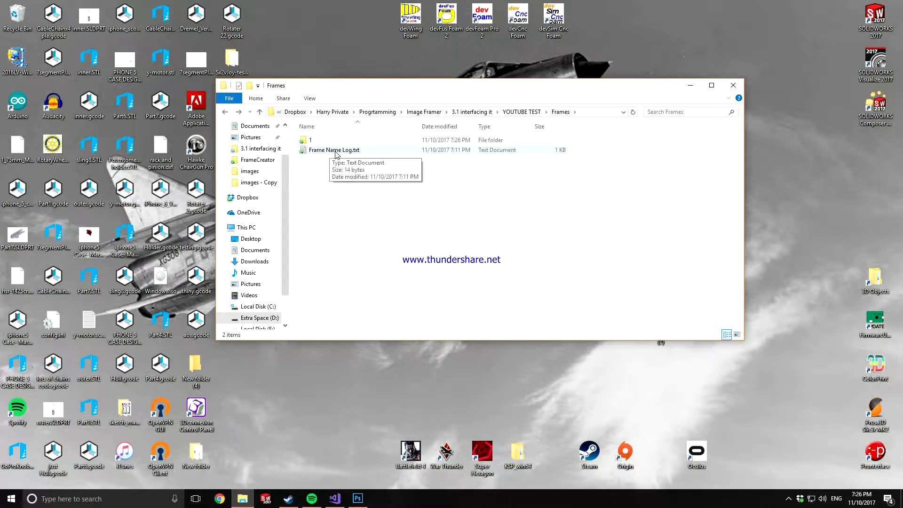
Try a second entry, 2=, with placeholder text in Frame Name Log.txt, then remove it and close the file
{"action": "double_click", "coordinate": [333, 150]}
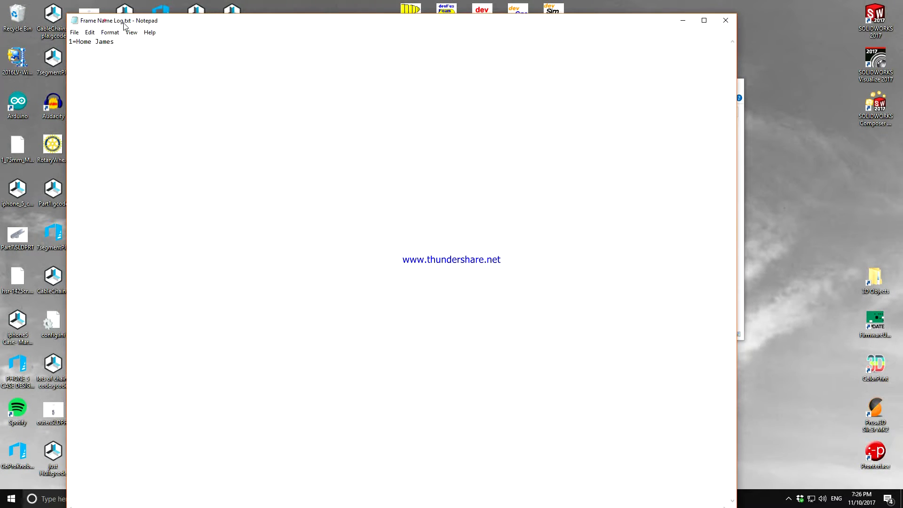
{"action": "left_click_drag", "start_coordinate": [125, 21], "coordinate": [394, 181]}
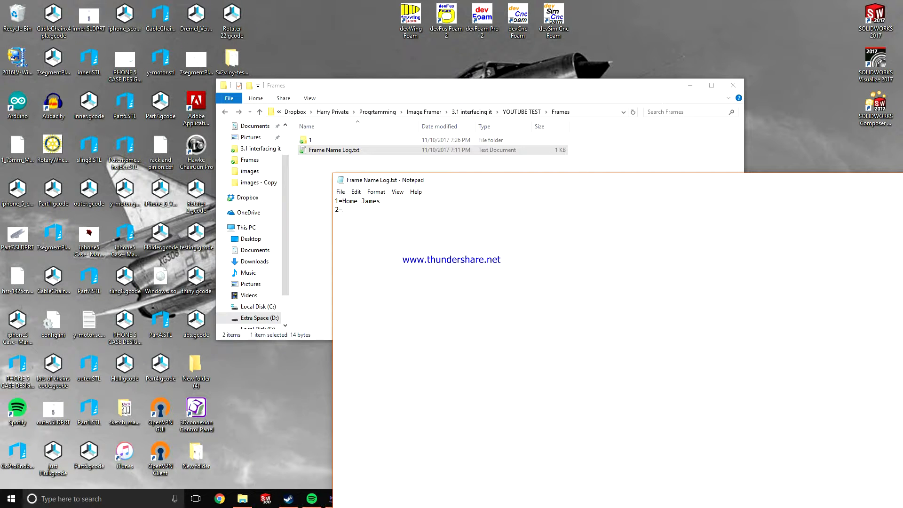
{"action": "type", "text": "hfsdghjhgfads"}
{"action": "key", "text": "BackSpace"}
{"action": "key", "text": "BackSpace"}
{"action": "key", "text": "BackSpace"}
{"action": "key", "text": "BackSpace"}
{"action": "key", "text": "BackSpace"}
{"action": "key", "text": "BackSpace"}
{"action": "key", "text": "BackSpace"}
{"action": "key", "text": "BackSpace"}
{"action": "key", "text": "BackSpace"}
{"action": "key", "text": "BackSpace"}
{"action": "key", "text": "BackSpace"}
{"action": "key", "text": "BackSpace"}
{"action": "left_click_drag", "start_coordinate": [520, 183], "coordinate": [263, 168]}
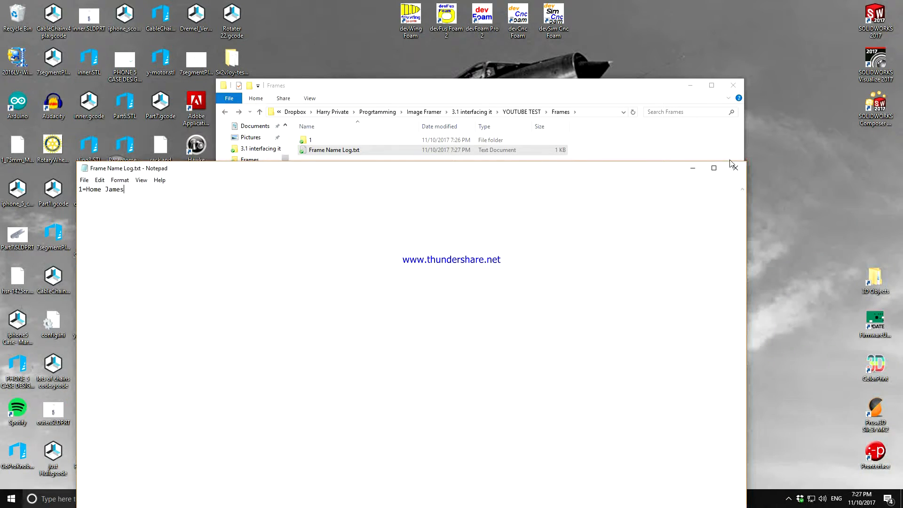
{"action": "left_click", "coordinate": [736, 165]}
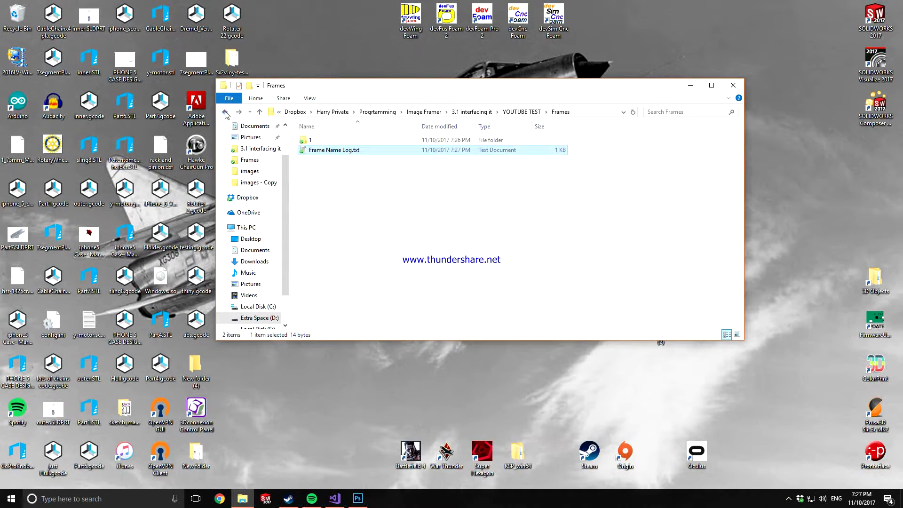
Run FrameCreator.exe from the YOUTUBE TEST folder and choose its Frames folder 1 as the directory of unsorted, cut frame images
{"action": "left_click", "coordinate": [226, 113]}
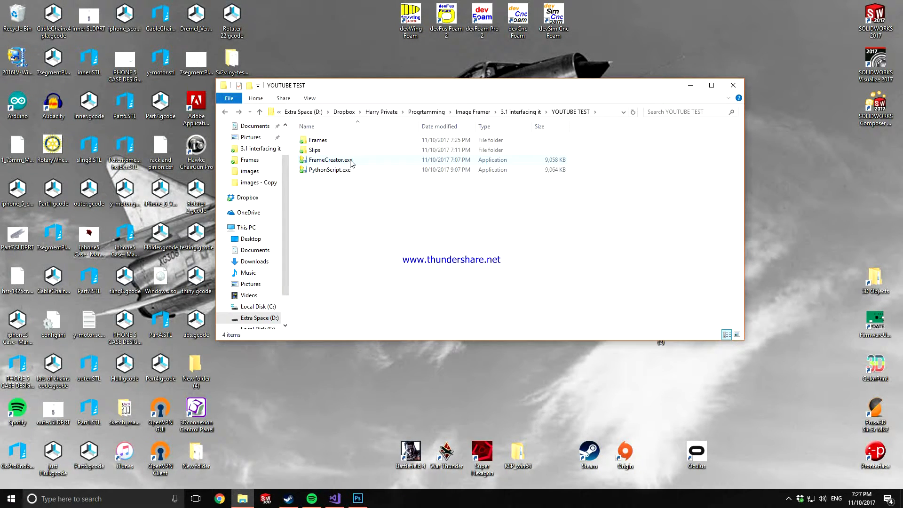
{"action": "double_click", "coordinate": [351, 162]}
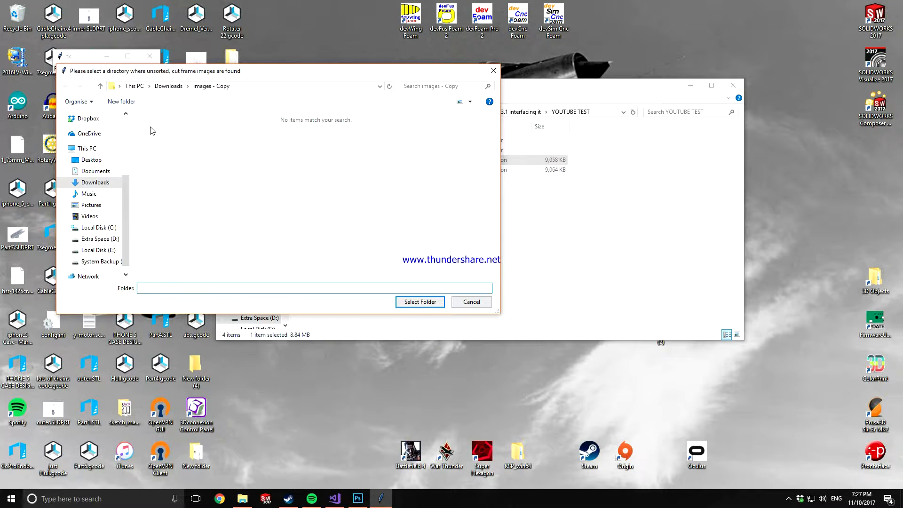
{"action": "left_click_drag", "start_coordinate": [128, 190], "coordinate": [133, 134]}
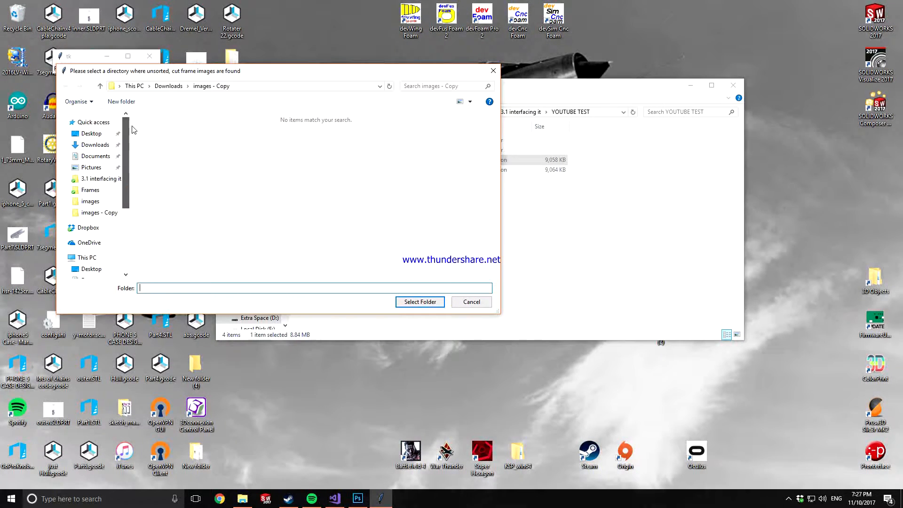
{"action": "left_click", "coordinate": [95, 181]}
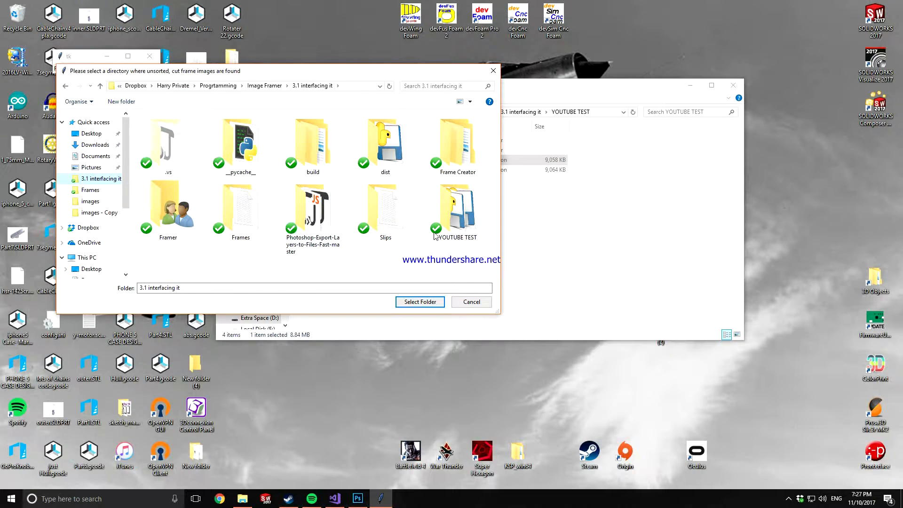
{"action": "double_click", "coordinate": [471, 229]}
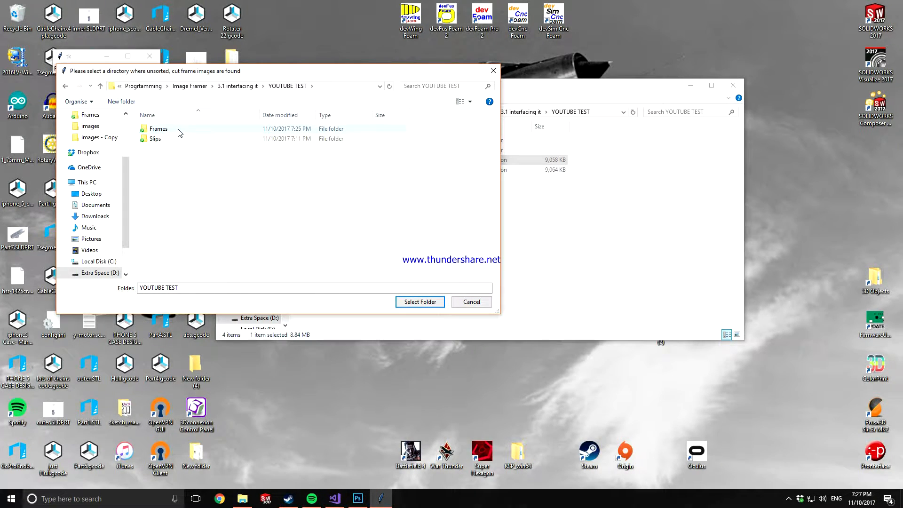
{"action": "double_click", "coordinate": [178, 132]}
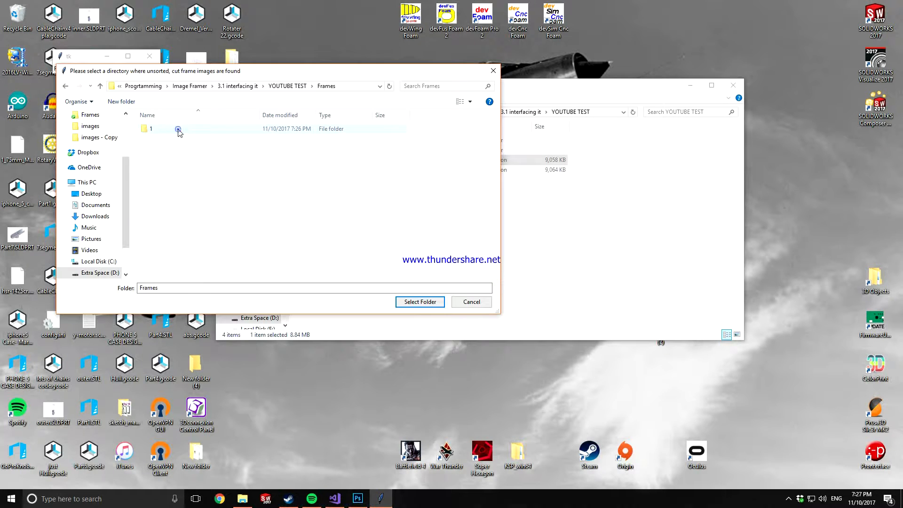
{"action": "double_click", "coordinate": [174, 130]}
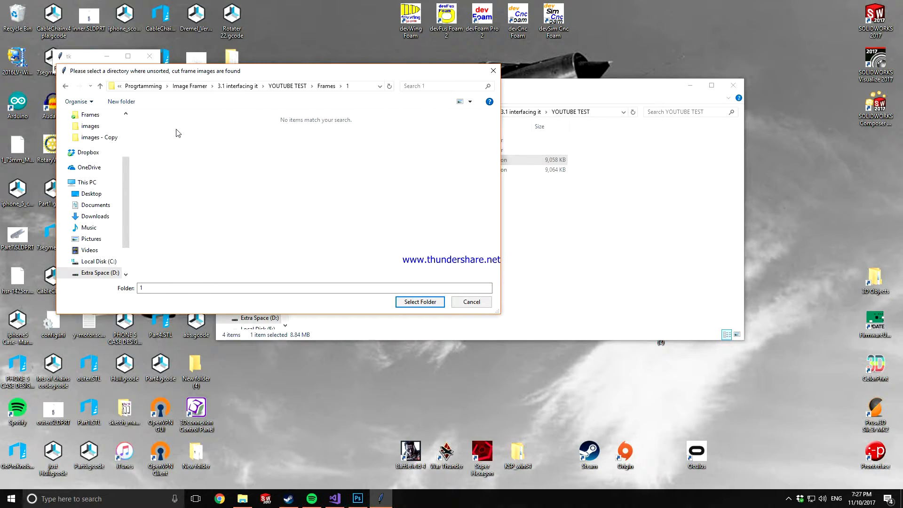
{"action": "left_click", "coordinate": [420, 302]}
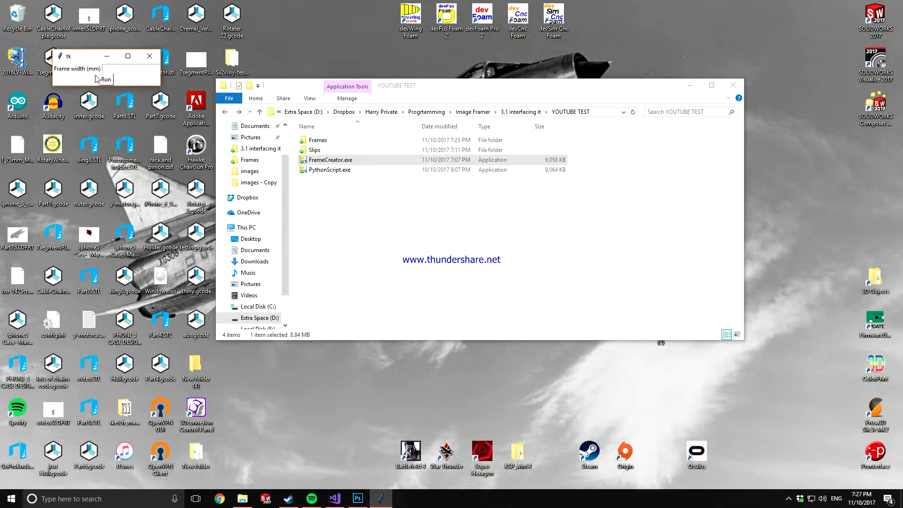
Set the frame width to 130 mm and run the frame creation
{"action": "left_click", "coordinate": [313, 202]}
{"action": "left_click", "coordinate": [89, 69]}
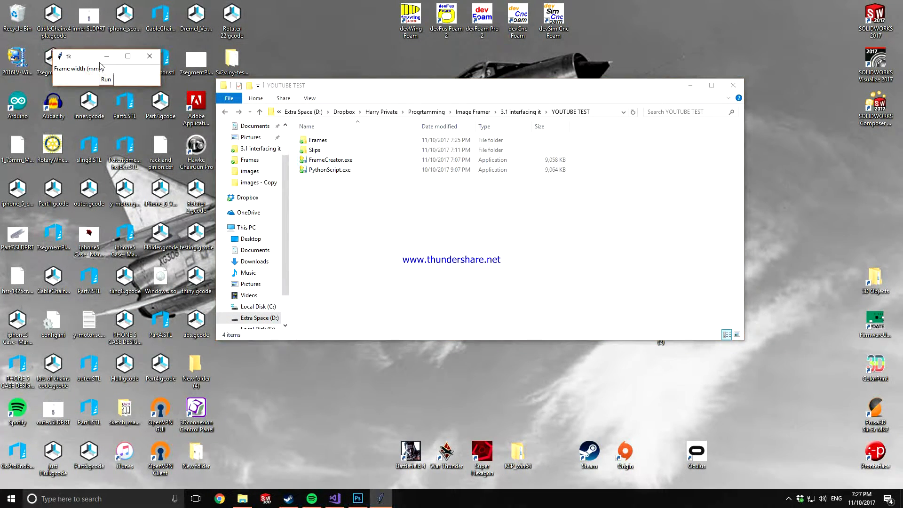
{"action": "left_click_drag", "start_coordinate": [74, 62], "coordinate": [373, 252]}
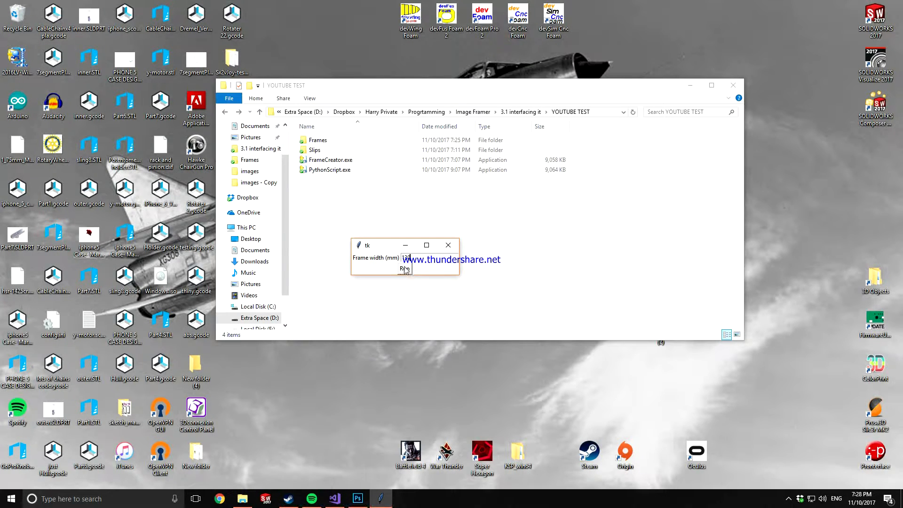
{"action": "left_click", "coordinate": [405, 269]}
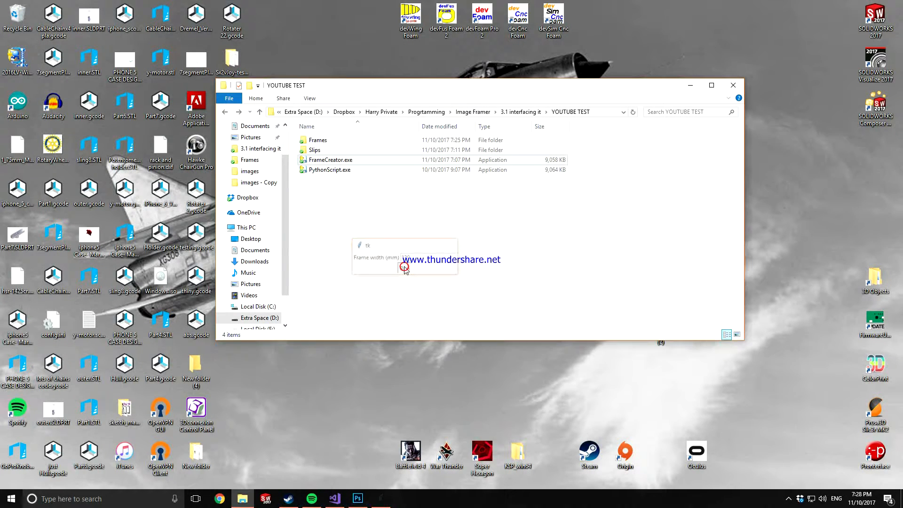
Check the generated image files in Frames folder 1 and the frame size recorded in Metadata.txt
{"action": "double_click", "coordinate": [318, 141]}
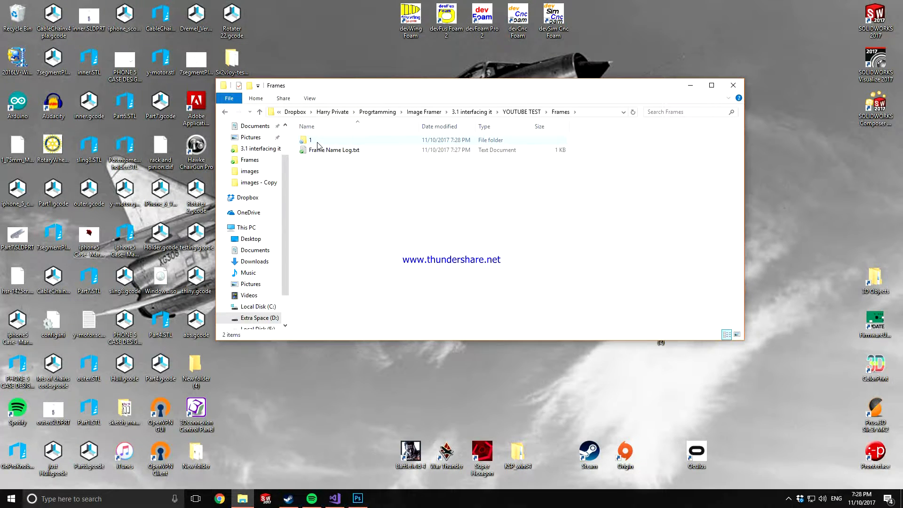
{"action": "double_click", "coordinate": [318, 141]}
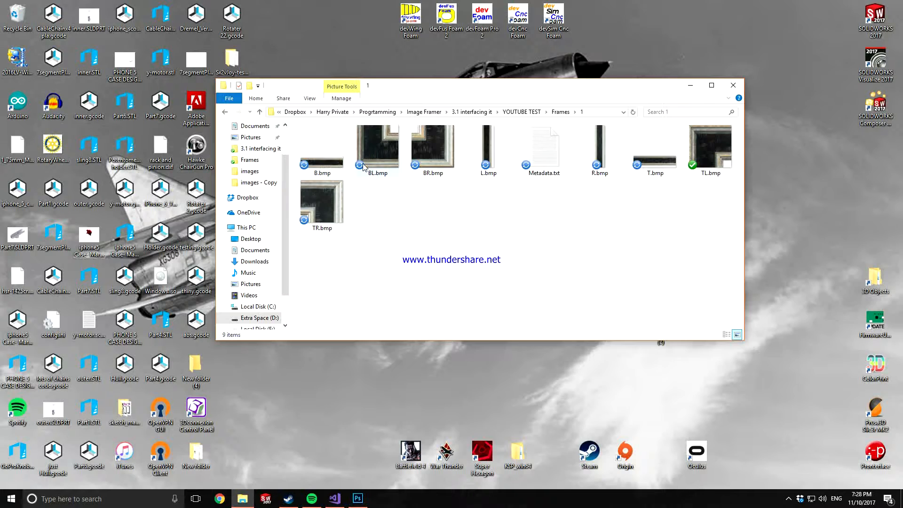
{"action": "double_click", "coordinate": [539, 161]}
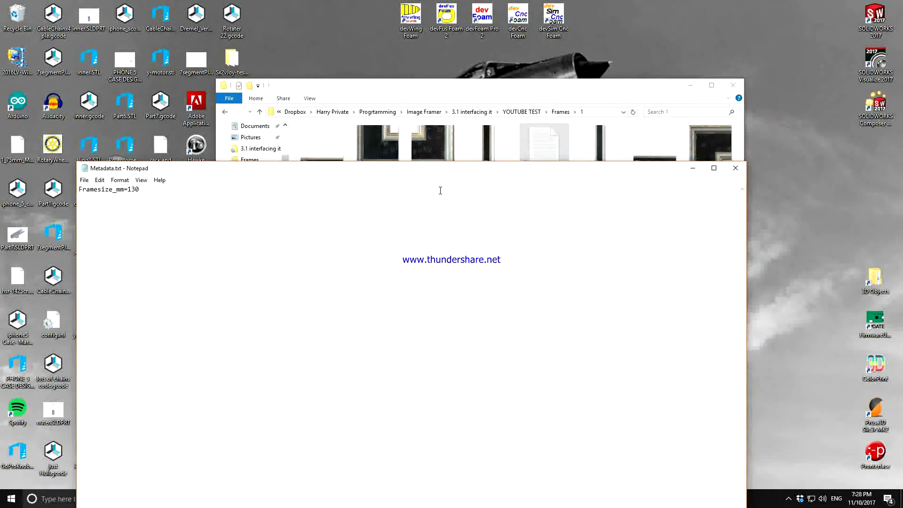
{"action": "left_click", "coordinate": [736, 168]}
Run PythonScript.exe from the YOUTUBE TEST folder and choose BJR0200-40X40CM.JPG from Downloads as the image
{"action": "left_click", "coordinate": [225, 113]}
{"action": "left_click", "coordinate": [224, 115]}
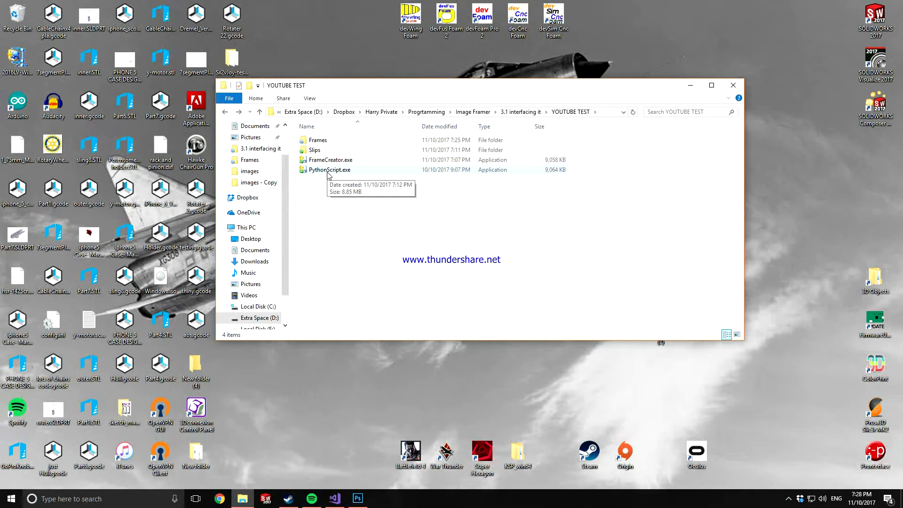
{"action": "double_click", "coordinate": [329, 170]}
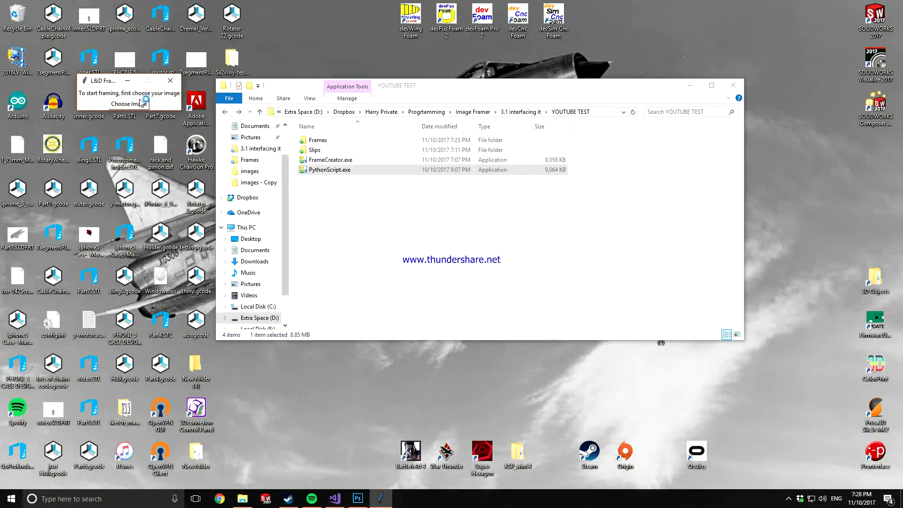
{"action": "left_click", "coordinate": [123, 105]}
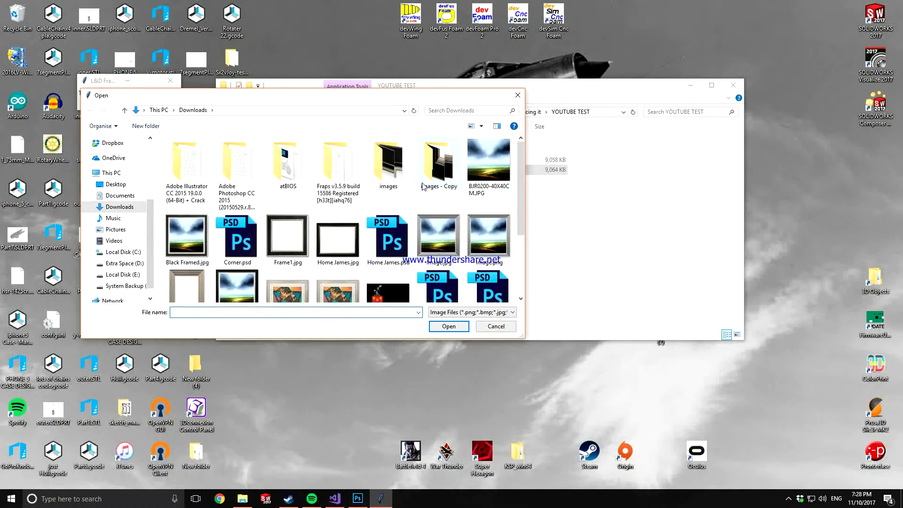
{"action": "double_click", "coordinate": [459, 183]}
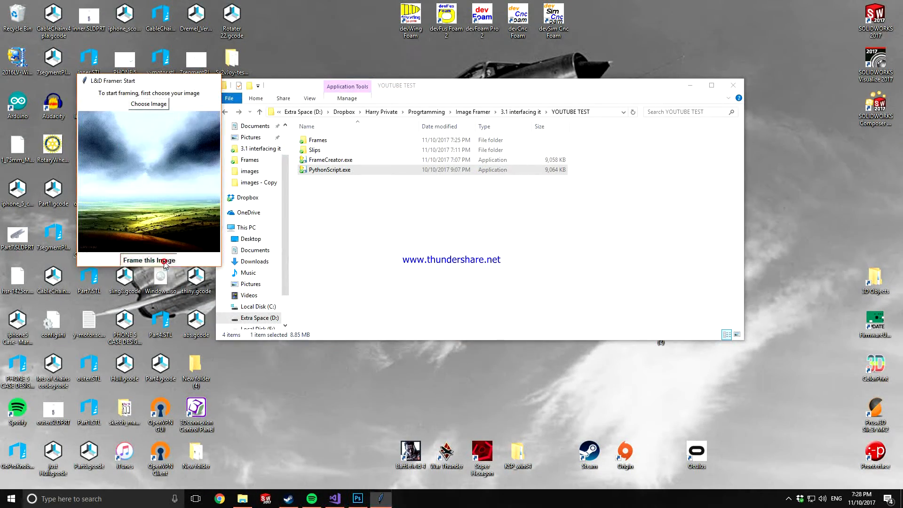
Proceed to frame the chosen image and set the artwork width to 40 cm
{"action": "left_click", "coordinate": [175, 256]}
{"action": "left_click", "coordinate": [205, 263]}
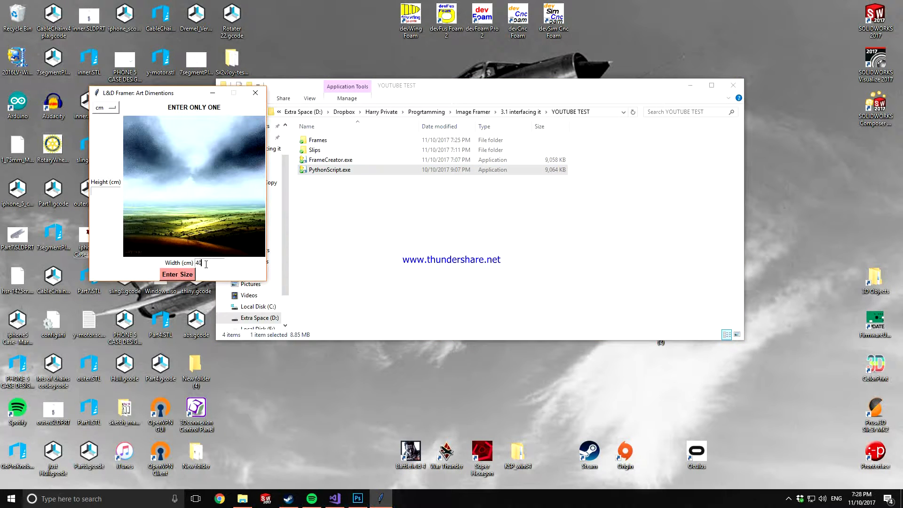
{"action": "type", "text": "40"}
{"action": "left_click", "coordinate": [182, 274]}
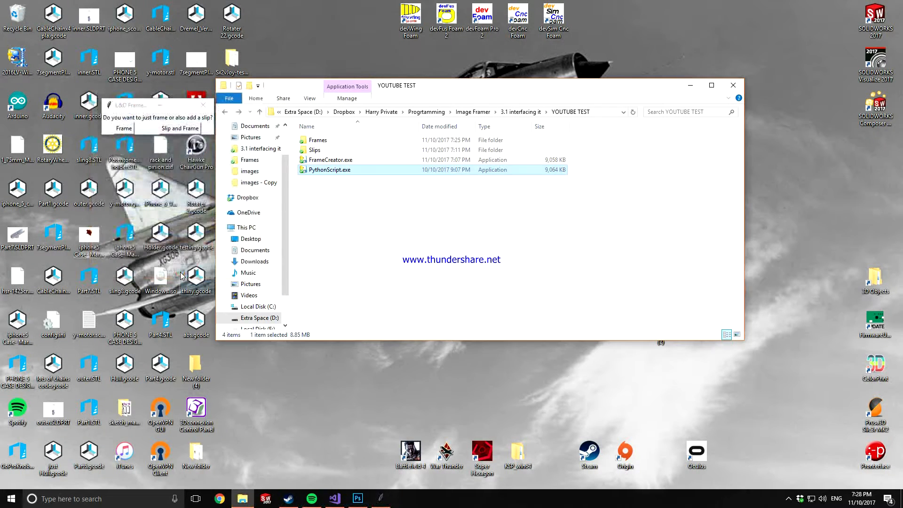
Try to frame the artwork with a frame only, without adding a slip
{"action": "left_click", "coordinate": [124, 129]}
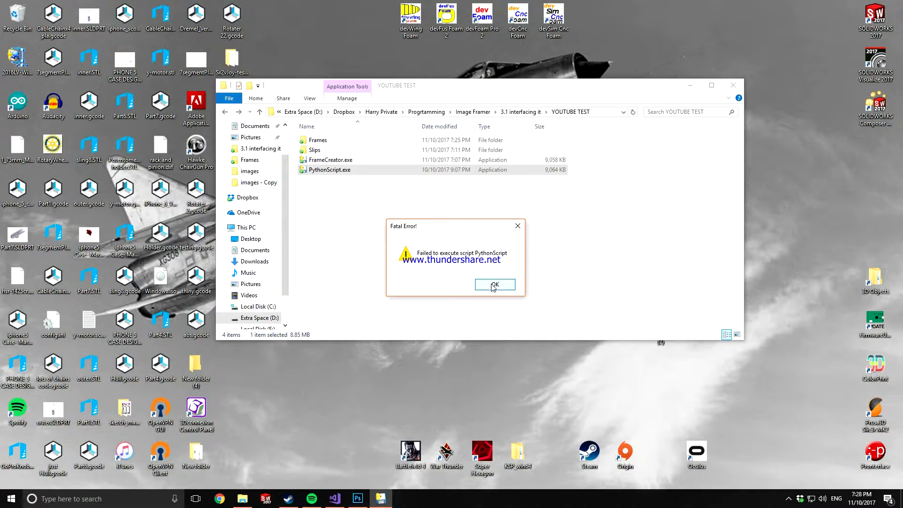
{"action": "left_click", "coordinate": [493, 285]}
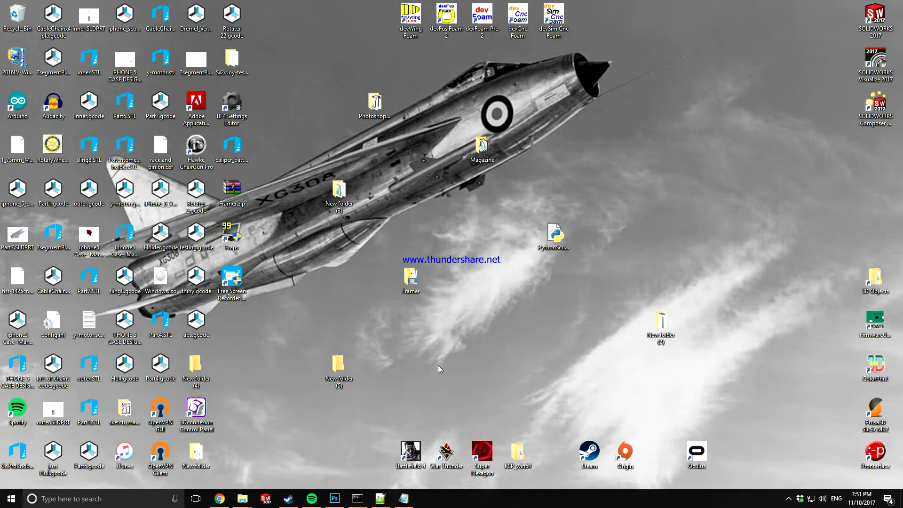
Check the frame name entry in Frame Name Log.txt in the YOUTUBE TEST Frames folder, save the file and close it
{"action": "mouse_move", "coordinate": [248, 503]}
{"action": "mouse_move", "coordinate": [285, 459]}
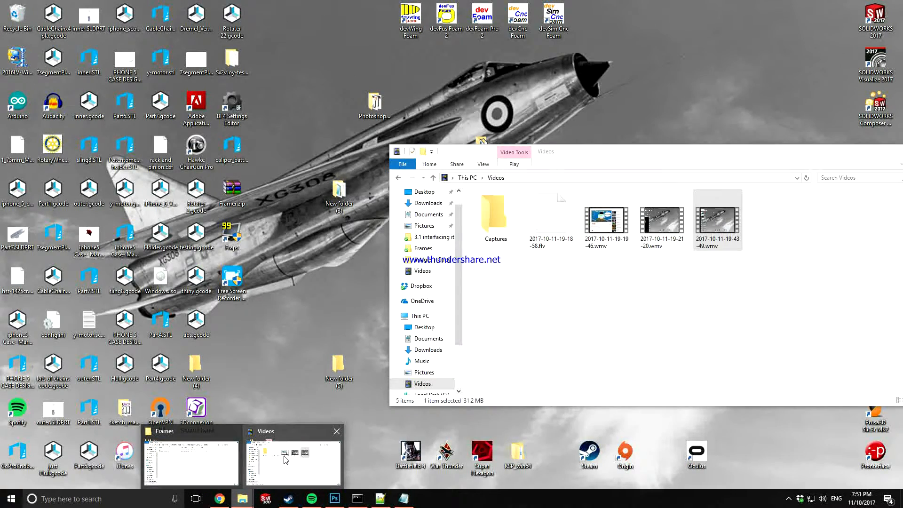
{"action": "left_click", "coordinate": [210, 461]}
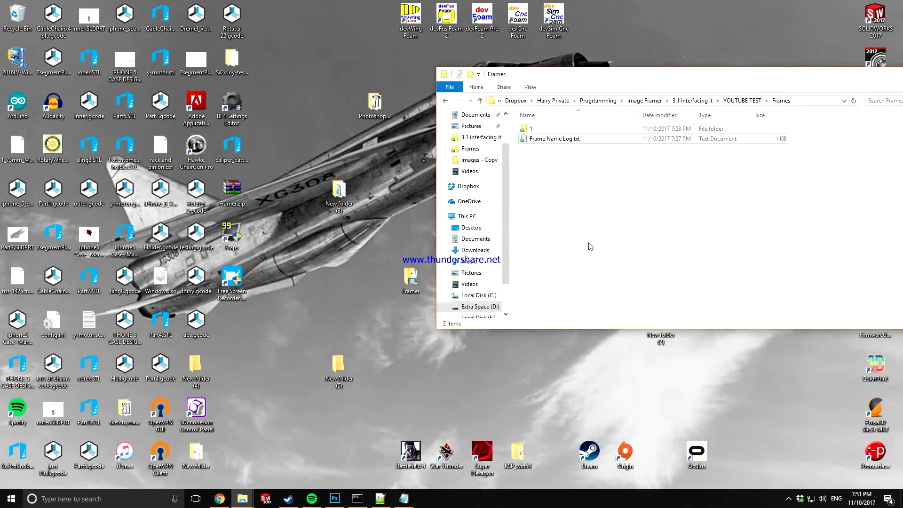
{"action": "left_click", "coordinate": [447, 101]}
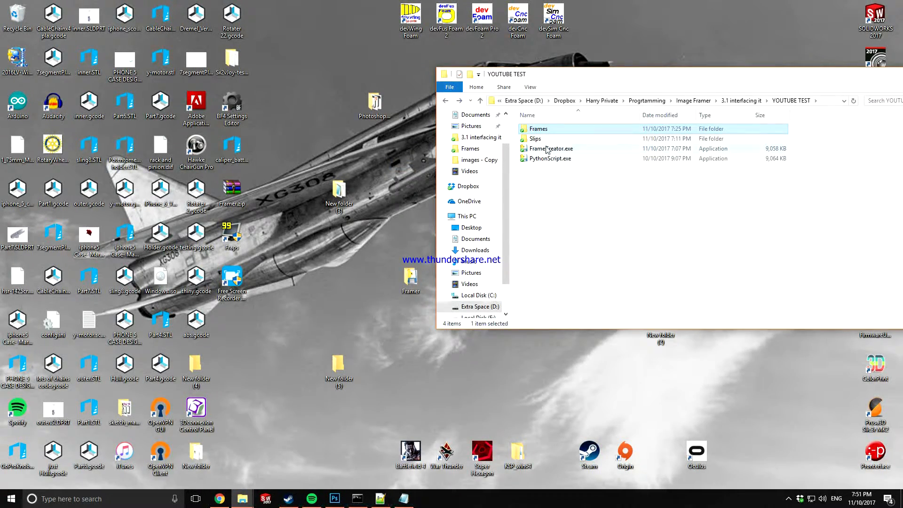
{"action": "double_click", "coordinate": [539, 130]}
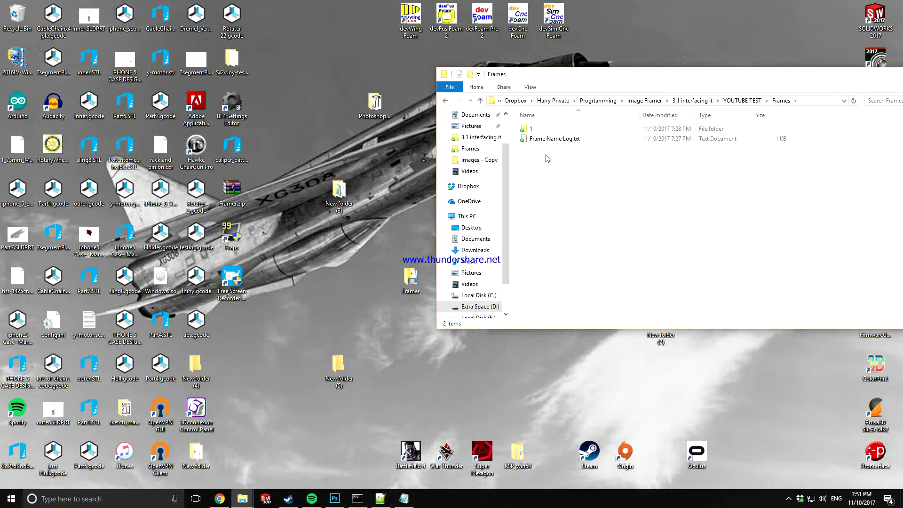
{"action": "double_click", "coordinate": [538, 140]}
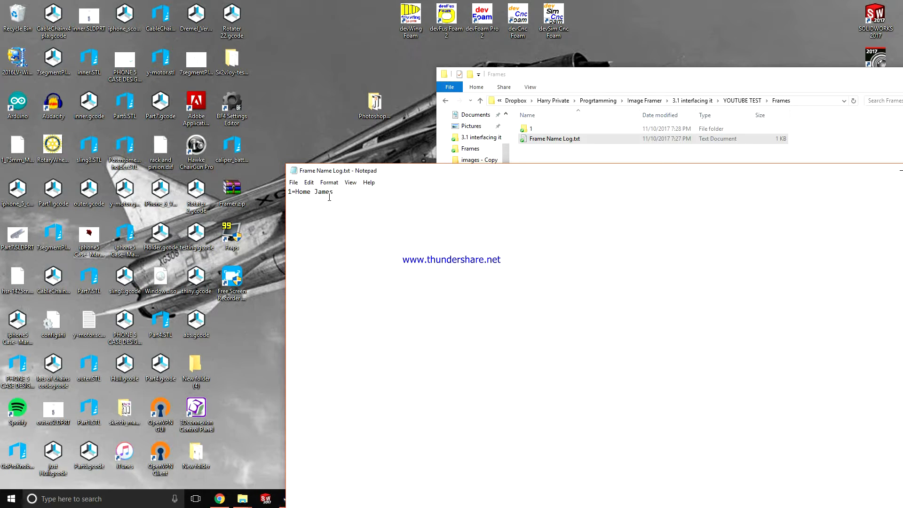
{"action": "left_click", "coordinate": [332, 230]}
{"action": "left_click_drag", "start_coordinate": [382, 171], "coordinate": [208, 149]}
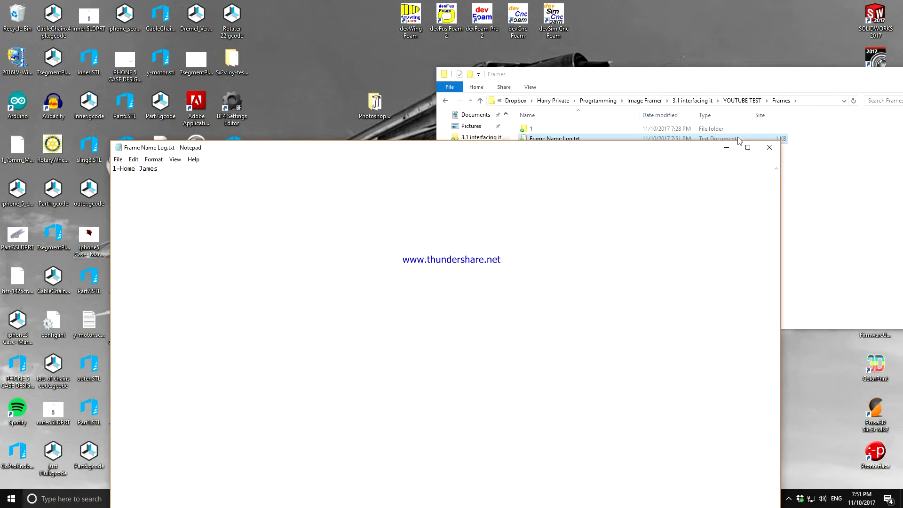
{"action": "left_click", "coordinate": [769, 147]}
Run PythonScript.exe again from the YOUTUBE TEST folder and choose BJR0200-40X40CM.JPG from Downloads as the artwork
{"action": "left_click", "coordinate": [446, 101]}
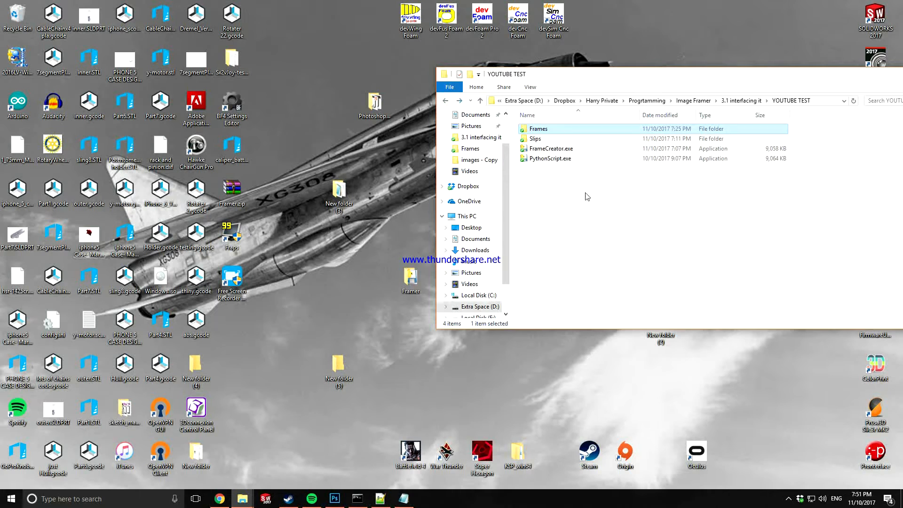
{"action": "double_click", "coordinate": [549, 159]}
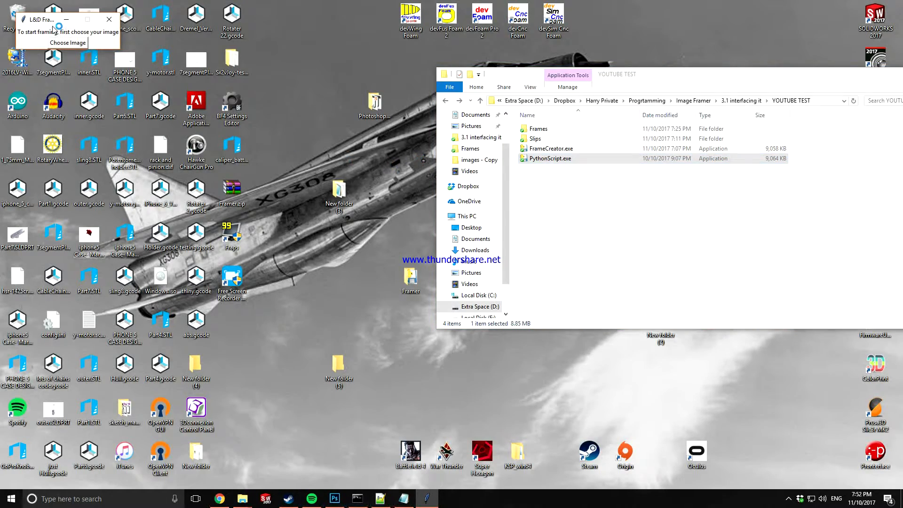
{"action": "left_click", "coordinate": [73, 44]}
{"action": "double_click", "coordinate": [419, 117]}
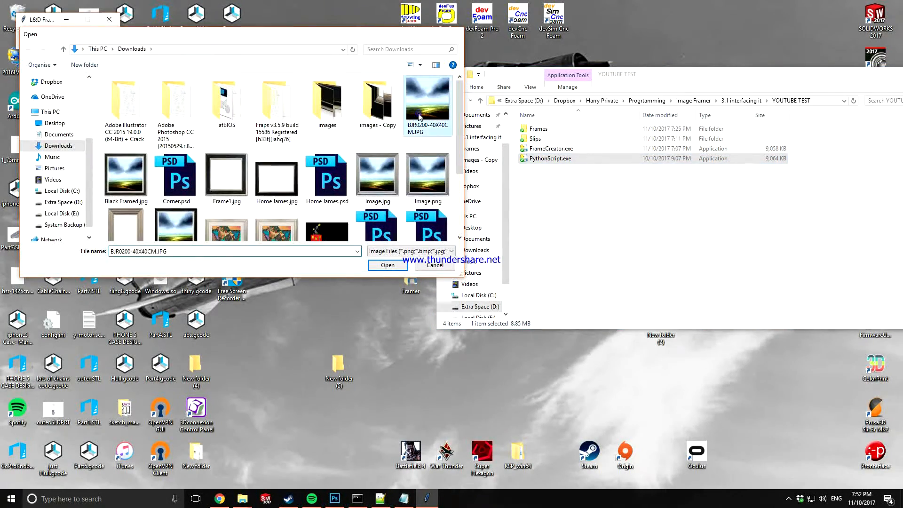
Continue to the art dimensions and enter an artwork width of 40 cm
{"action": "left_click", "coordinate": [87, 199]}
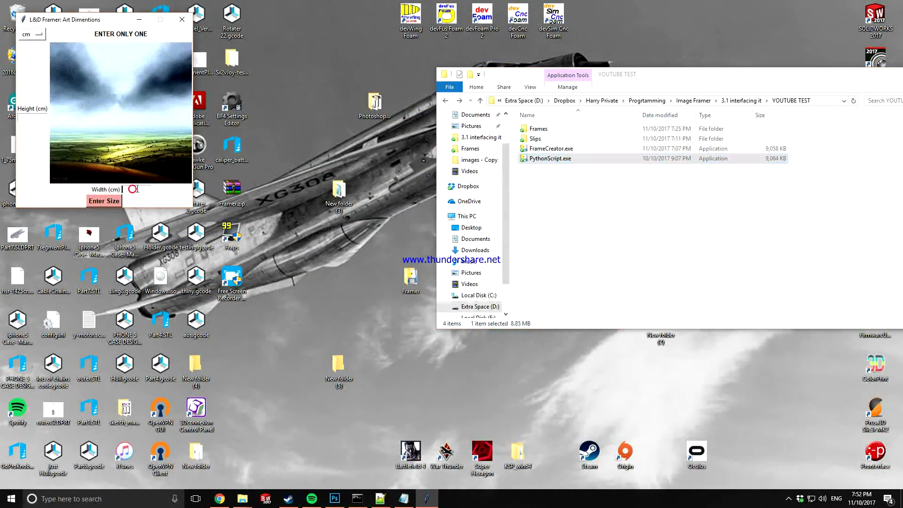
{"action": "left_click", "coordinate": [136, 189]}
{"action": "type", "text": "40"}
{"action": "left_click", "coordinate": [109, 201]}
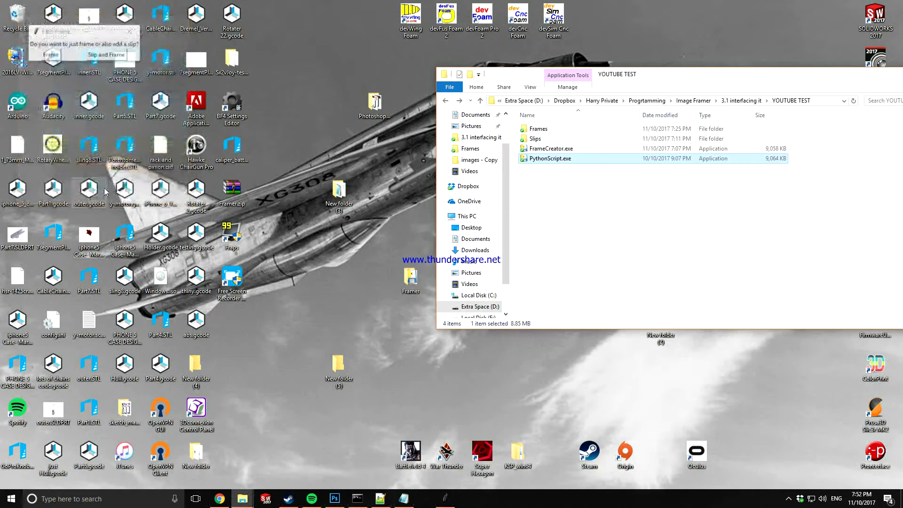
Frame the artwork without a slip using the Home James frame, and minimize the artwork preview
{"action": "left_click", "coordinate": [55, 57]}
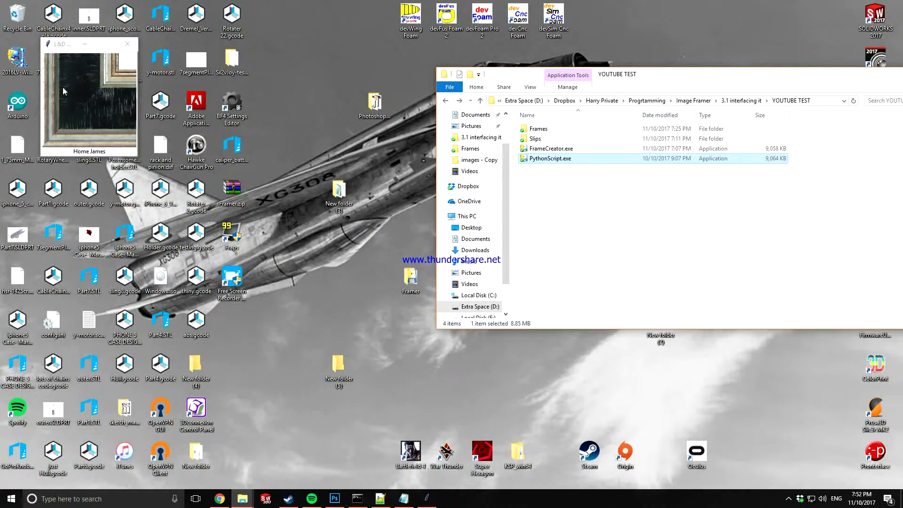
{"action": "left_click_drag", "start_coordinate": [67, 45], "coordinate": [292, 139]}
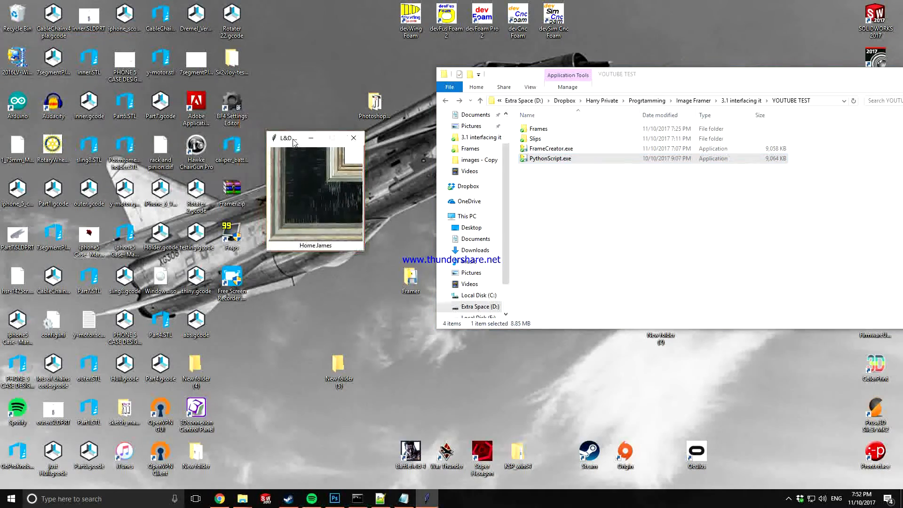
{"action": "left_click", "coordinate": [320, 213]}
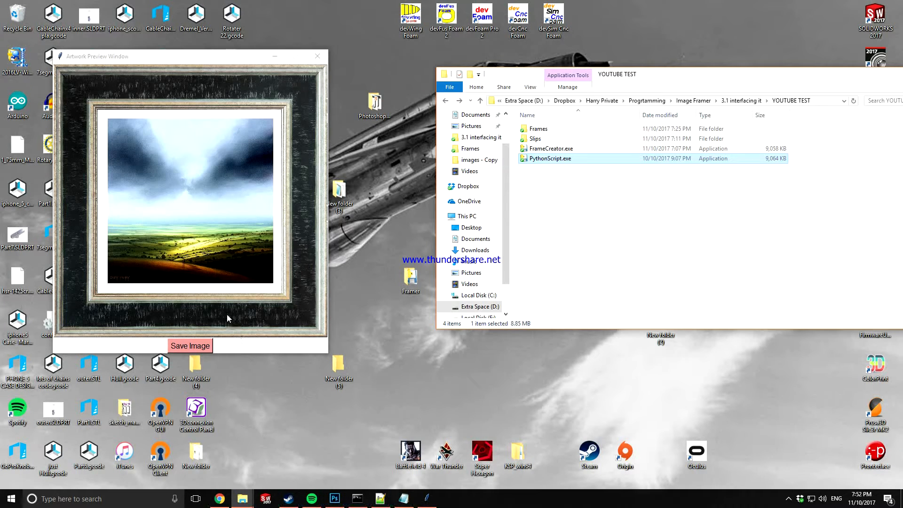
{"action": "left_click", "coordinate": [276, 57]}
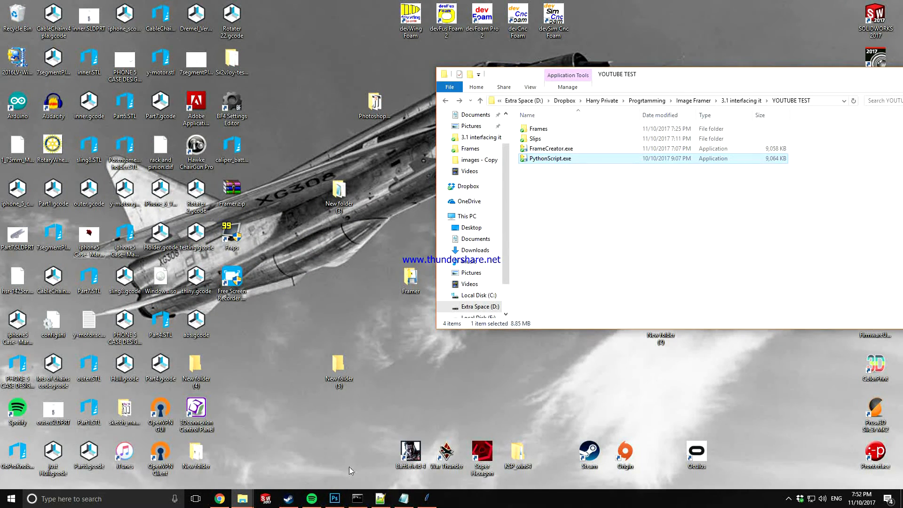